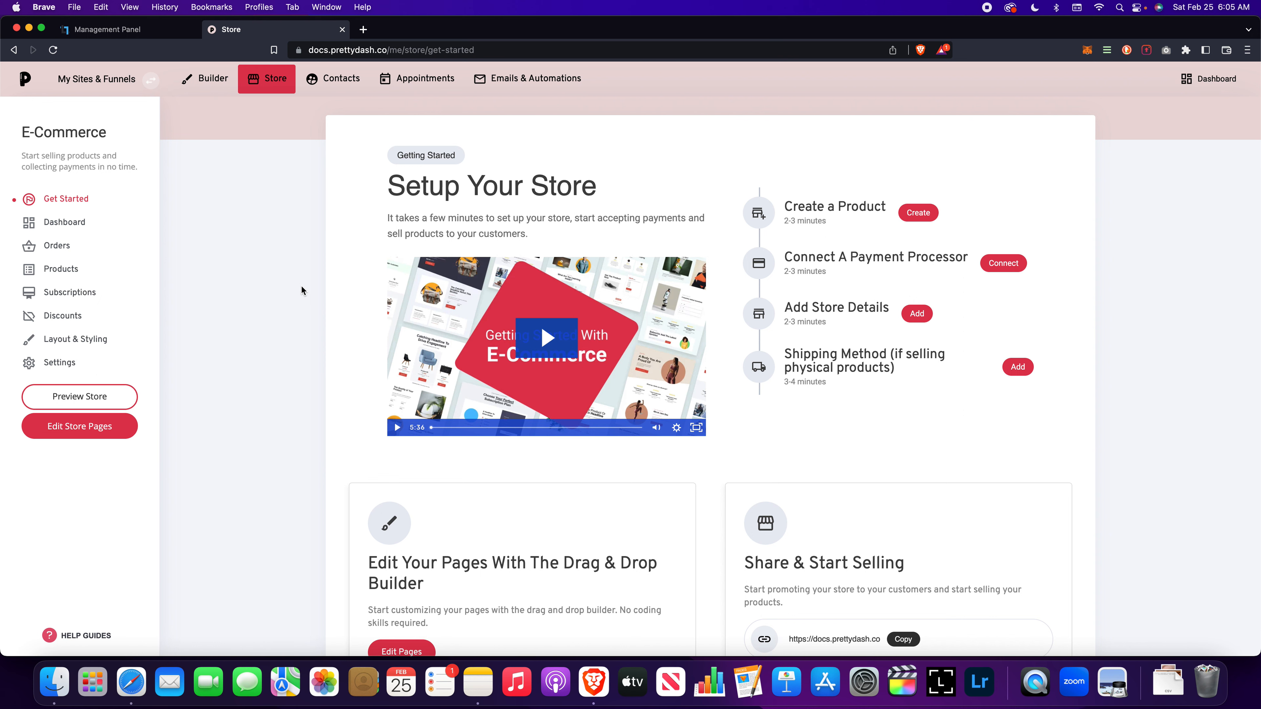
Step: Start creating a new digital product in the store's product list
left_click(63, 268)
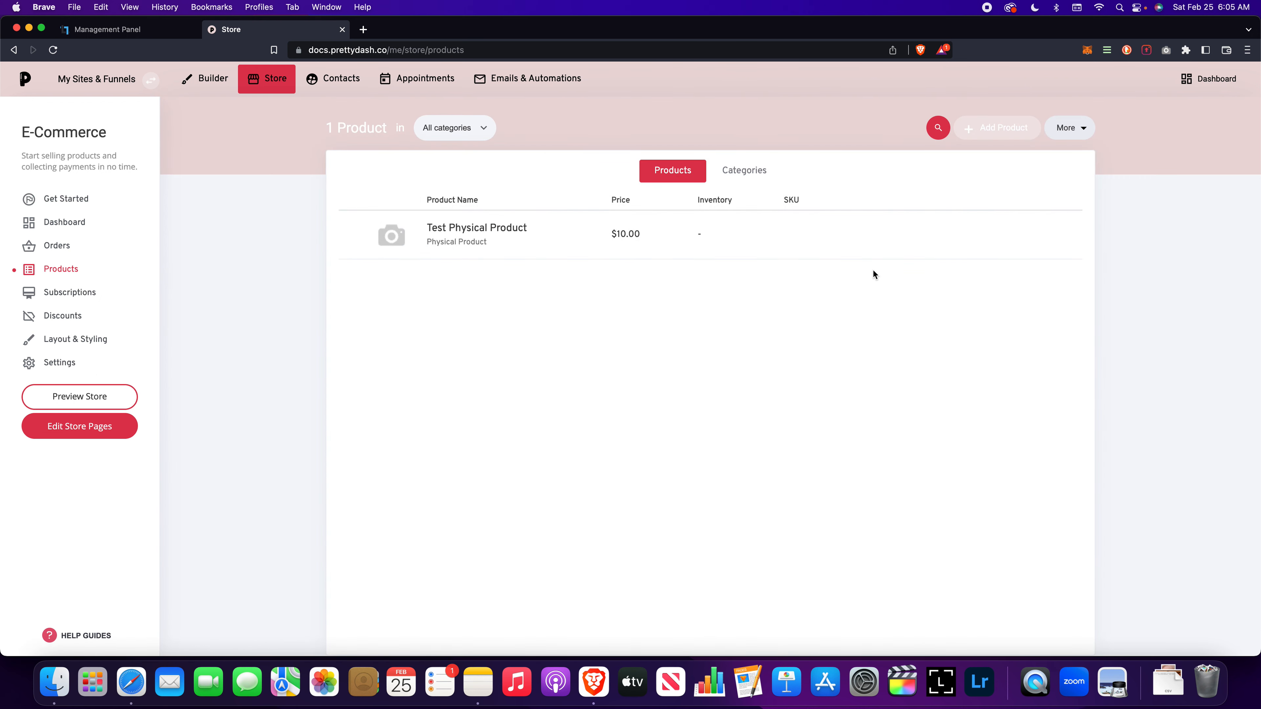
left_click(993, 128)
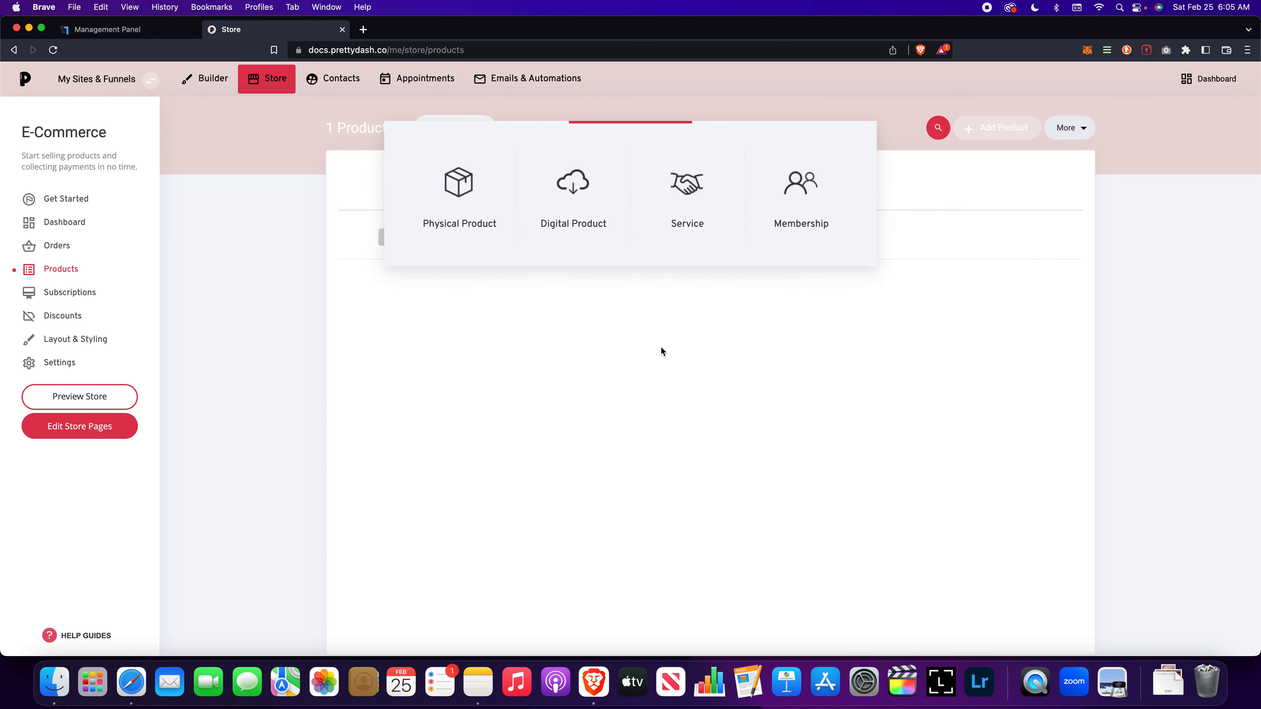
left_click(588, 202)
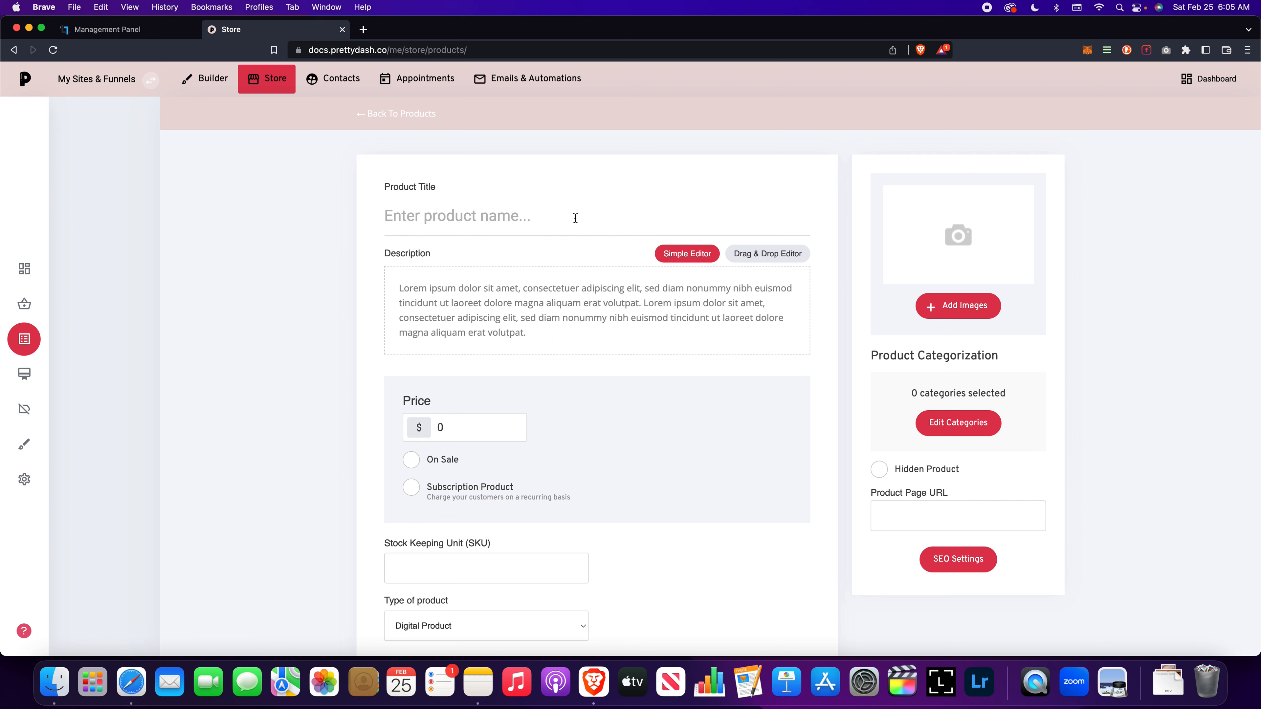
Step: Enter "Test Digital Product" as the product title
left_click(562, 212)
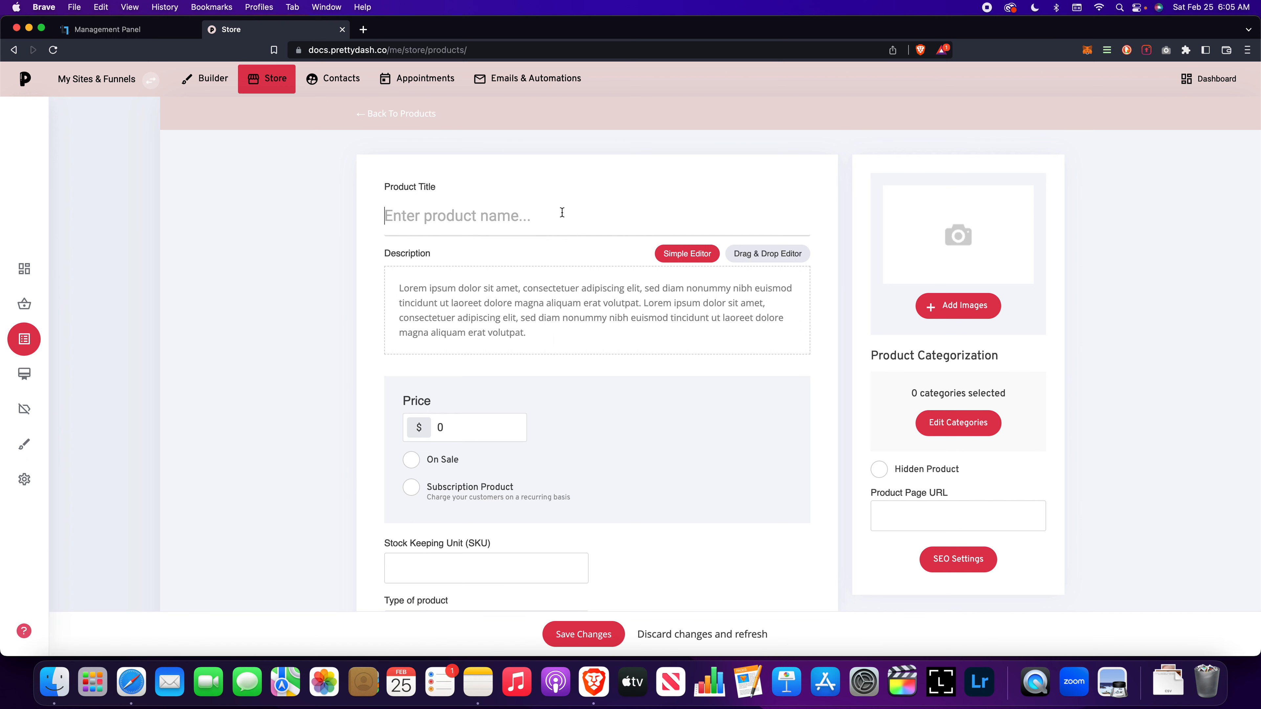
type("Teset")
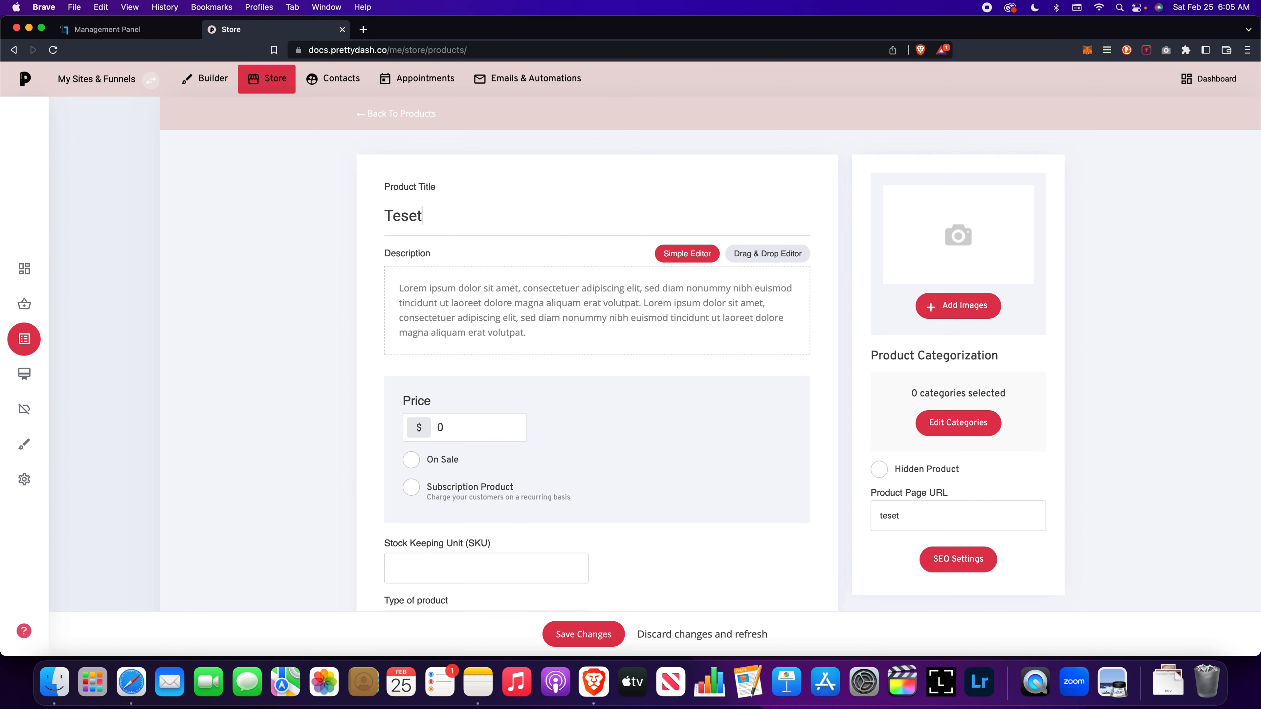
key("BackSpace")
key("BackSpace")
type("t Digt")
key("BackSpace")
key("BackSpace")
type("gital Product")
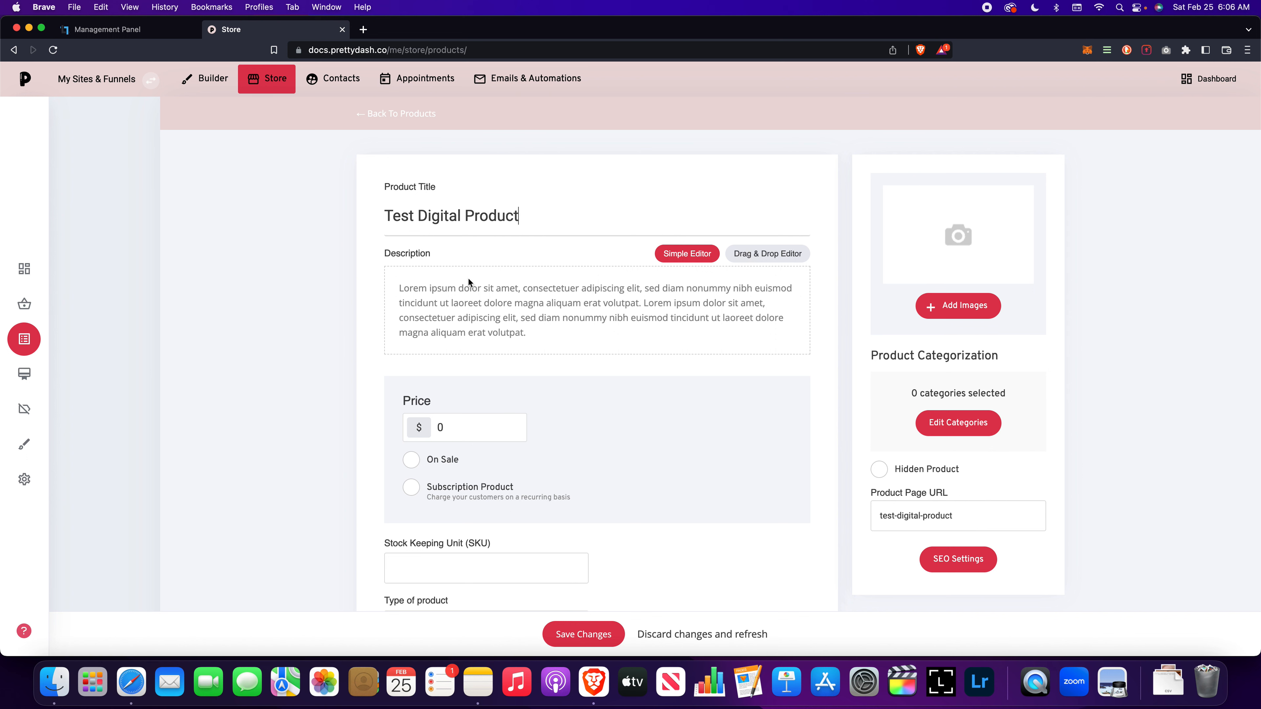
Step: Switch the product description to the Drag & Drop Editor and look through the widgets that can be added
scroll(468, 278, "down", 2)
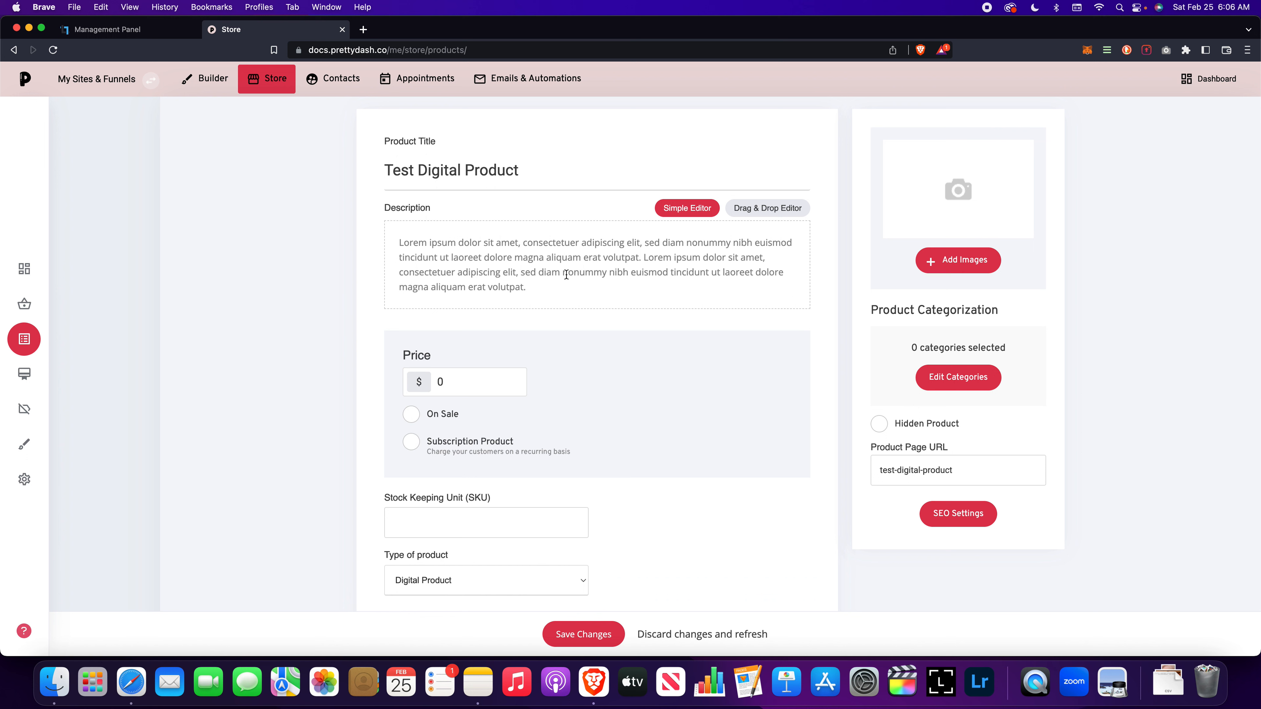
left_click(752, 209)
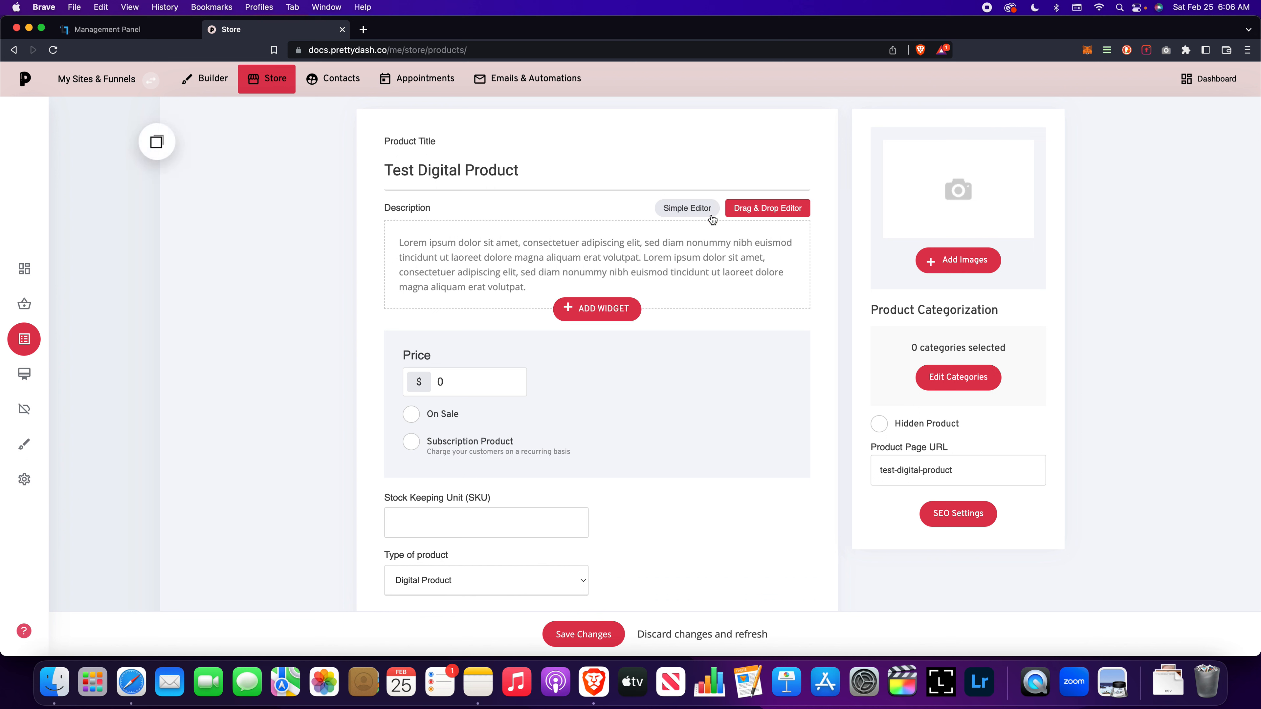
left_click(582, 311)
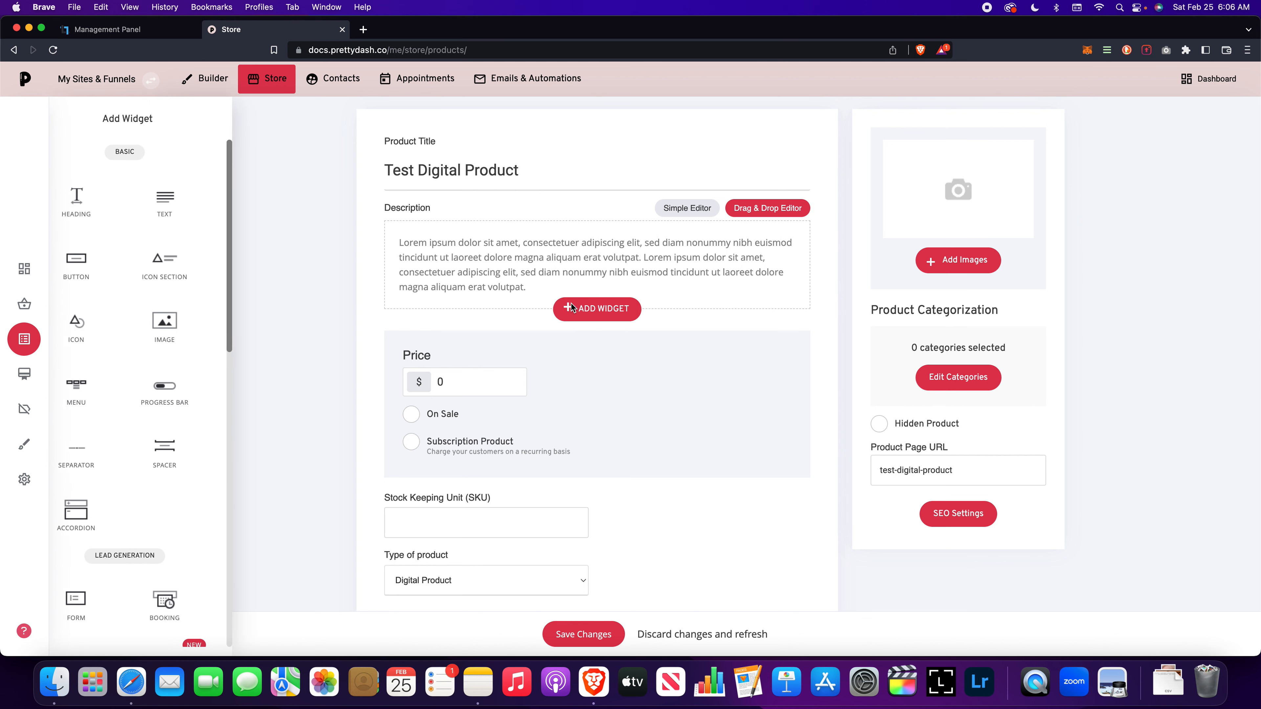
scroll(181, 286, "down", 8)
scroll(181, 286, "down", 5)
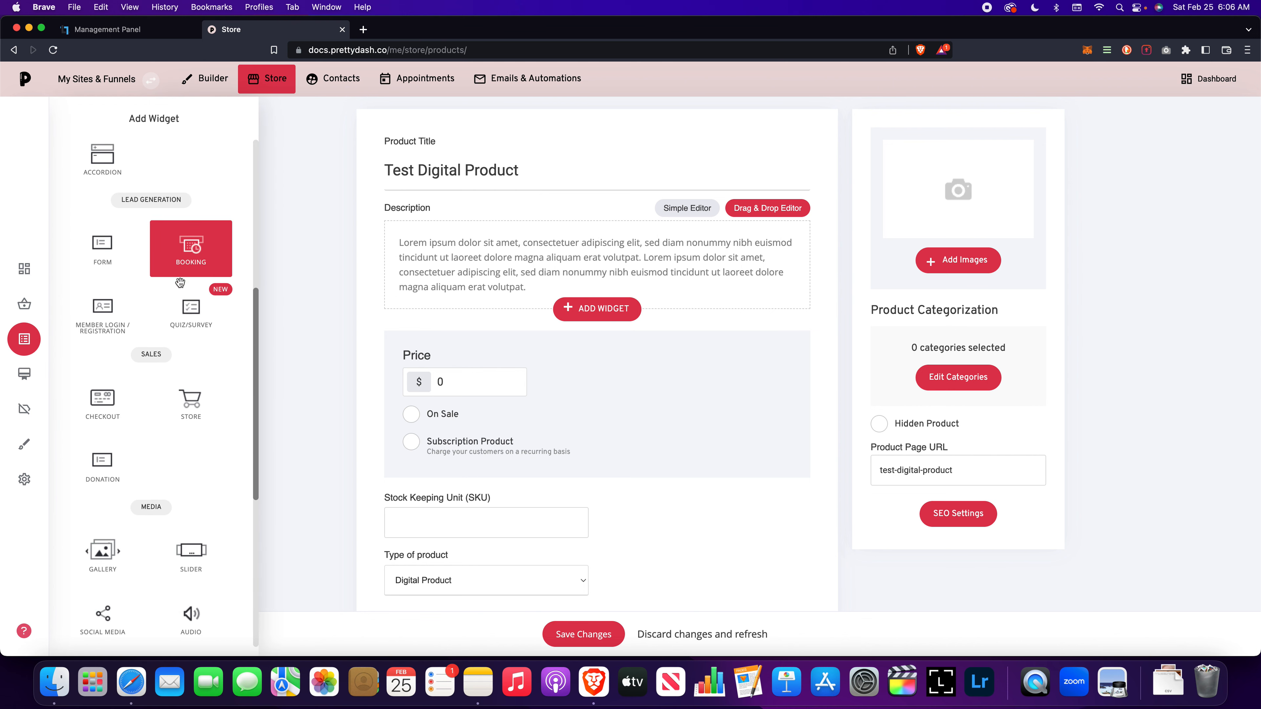
scroll(227, 404, "down", 5)
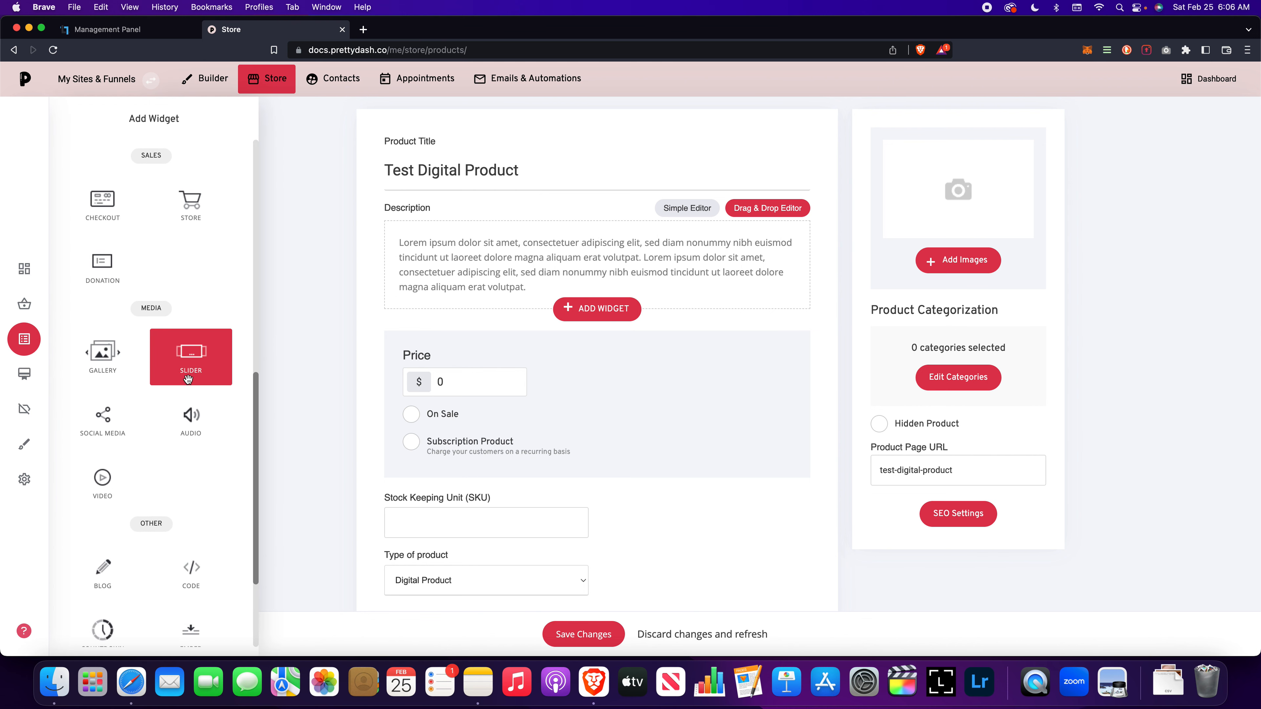
scroll(239, 404, "down", 2)
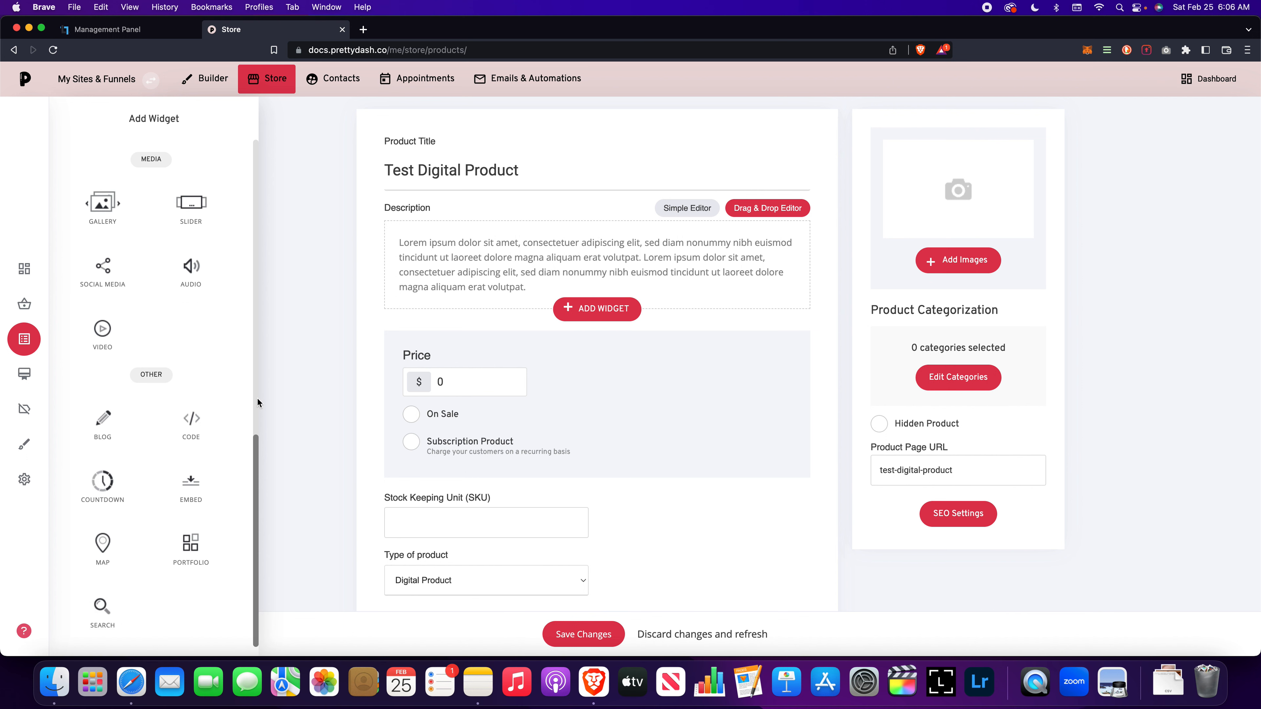
left_click(371, 297)
Step: Set the product price to $100
scroll(505, 349, "down", 2)
left_click(455, 309)
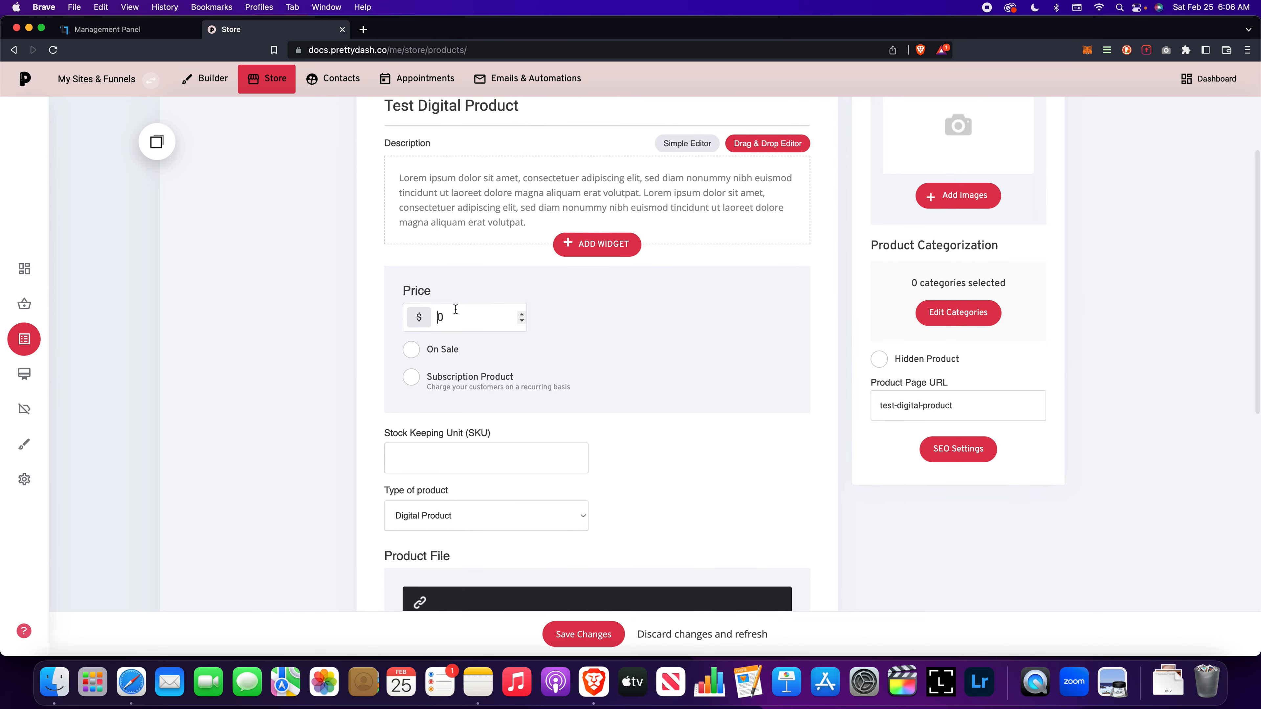
left_click(454, 316)
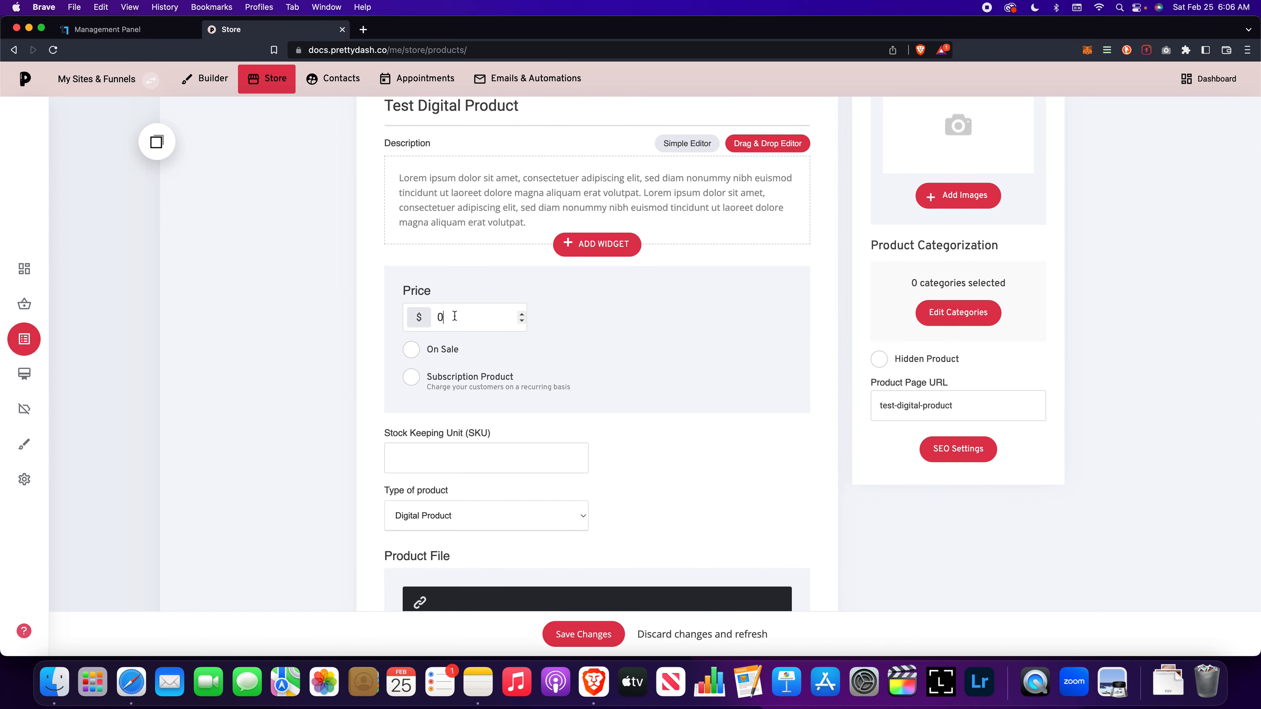
key("BackSpace")
type("100")
left_click(413, 353)
left_click(414, 354)
Step: Make it a subscription product with ongoing payments charged every 1 month
scroll(422, 348, "down", 3)
left_click(412, 275)
left_click(598, 328)
left_click(680, 344)
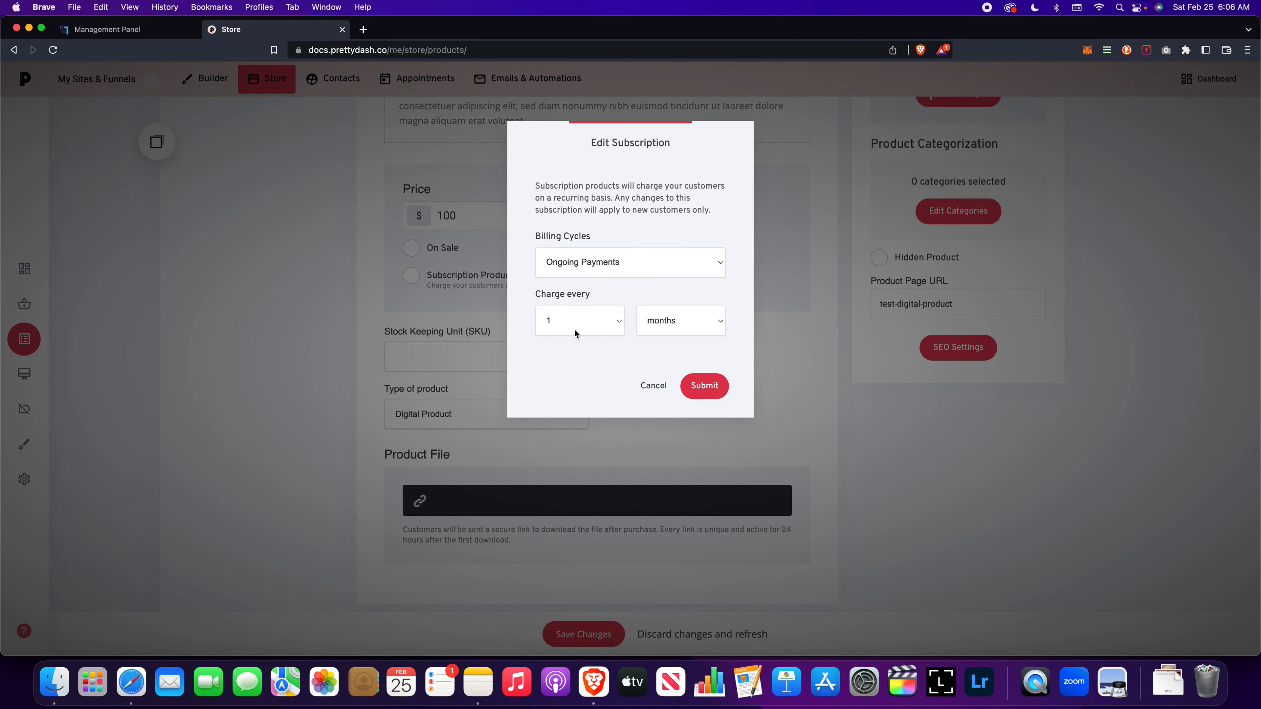
left_click(704, 385)
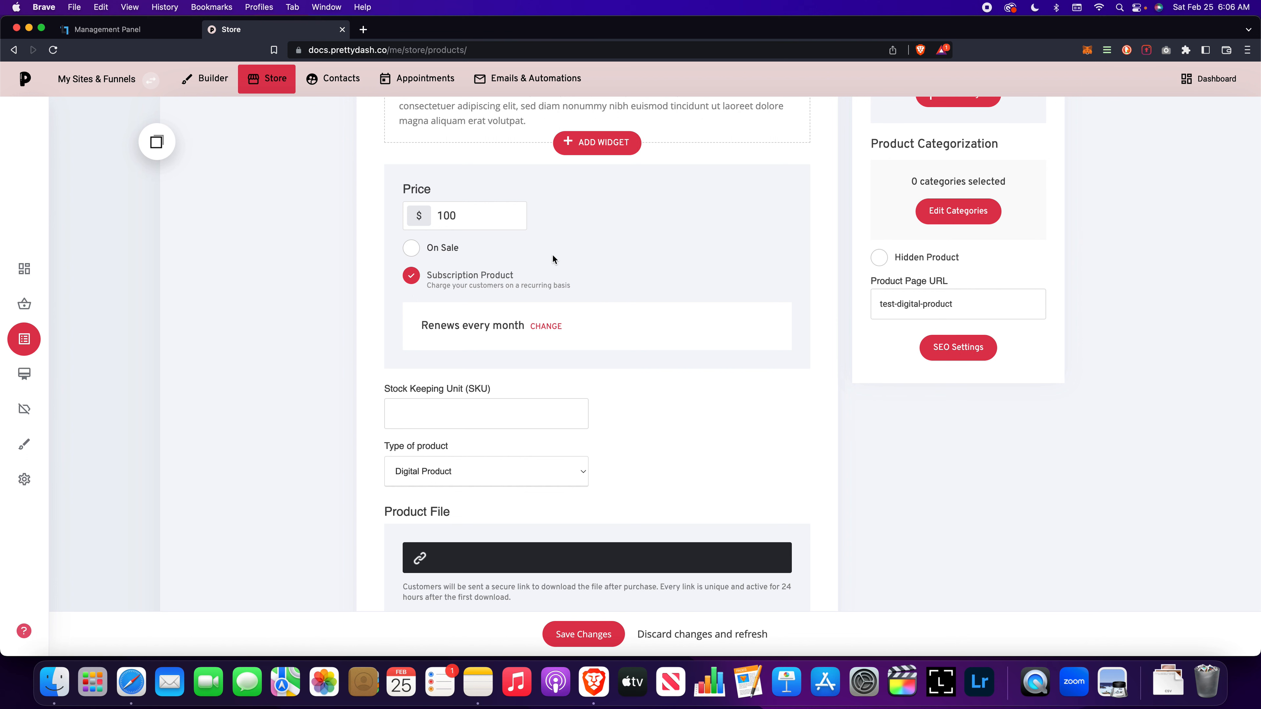
Step: View the files available for the product file without selecting one
scroll(553, 255, "up", 1)
scroll(553, 256, "down", 2)
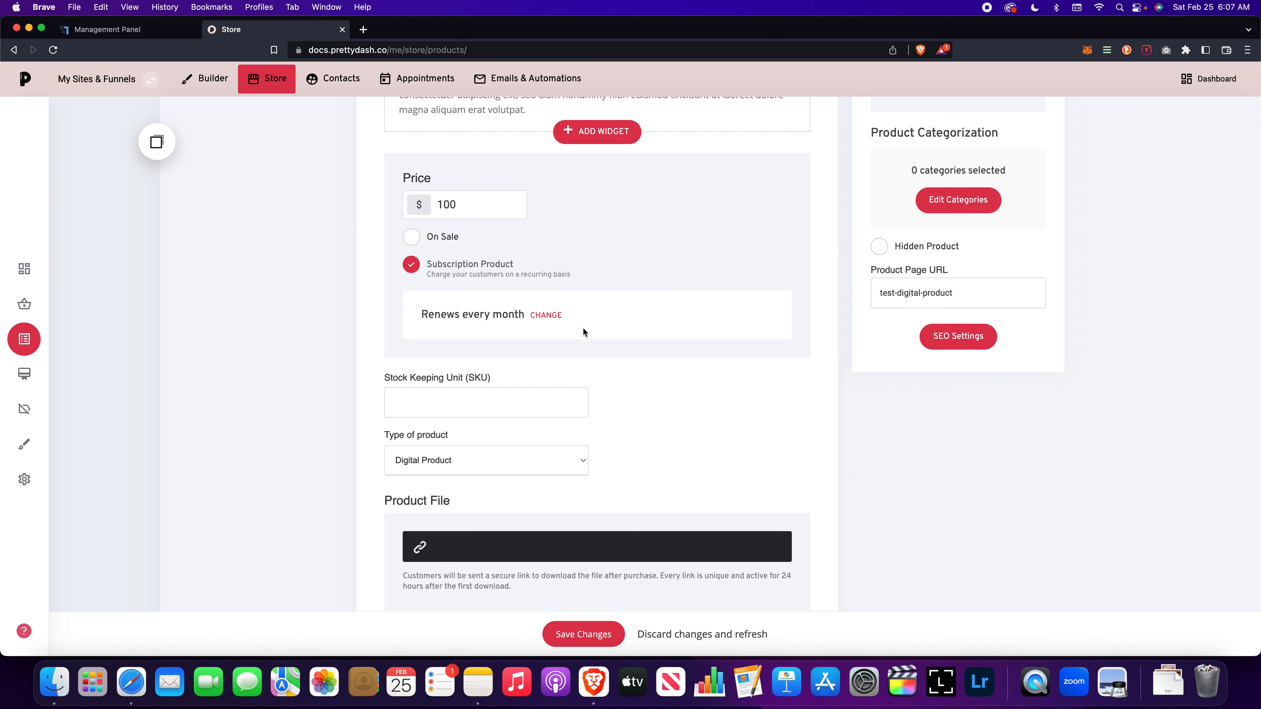
scroll(611, 346, "down", 5)
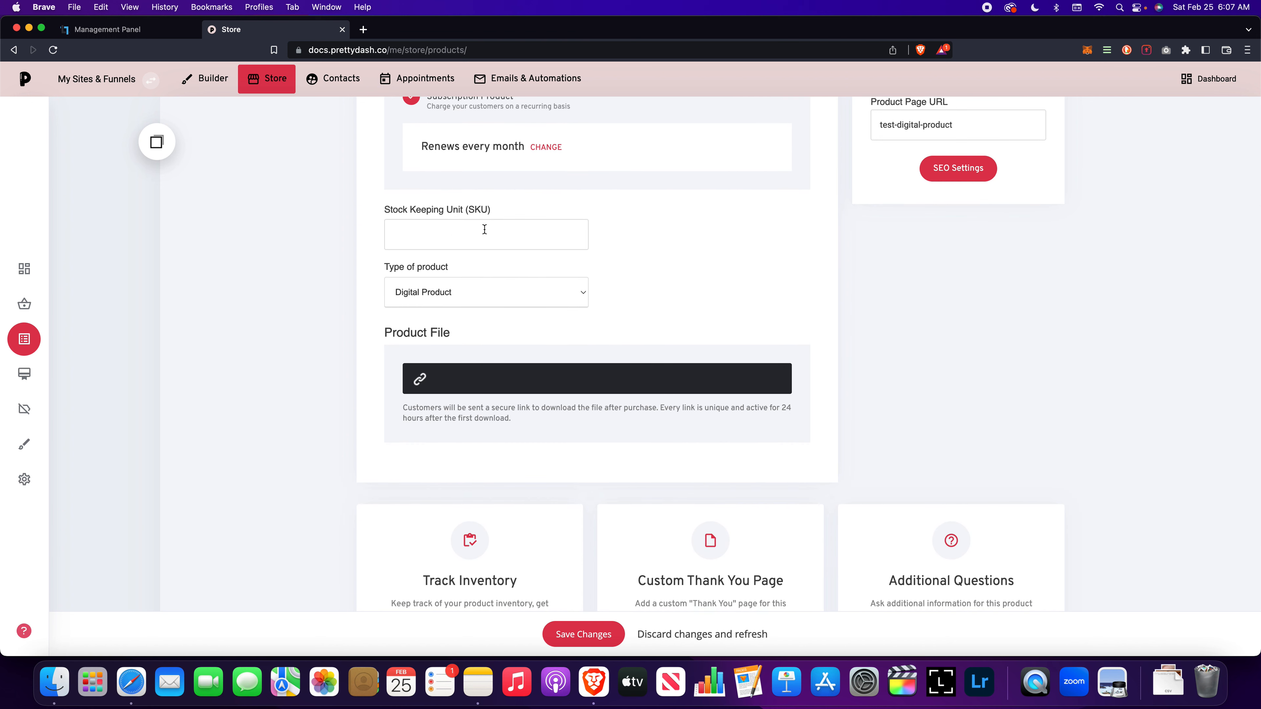
scroll(641, 289, "down", 2)
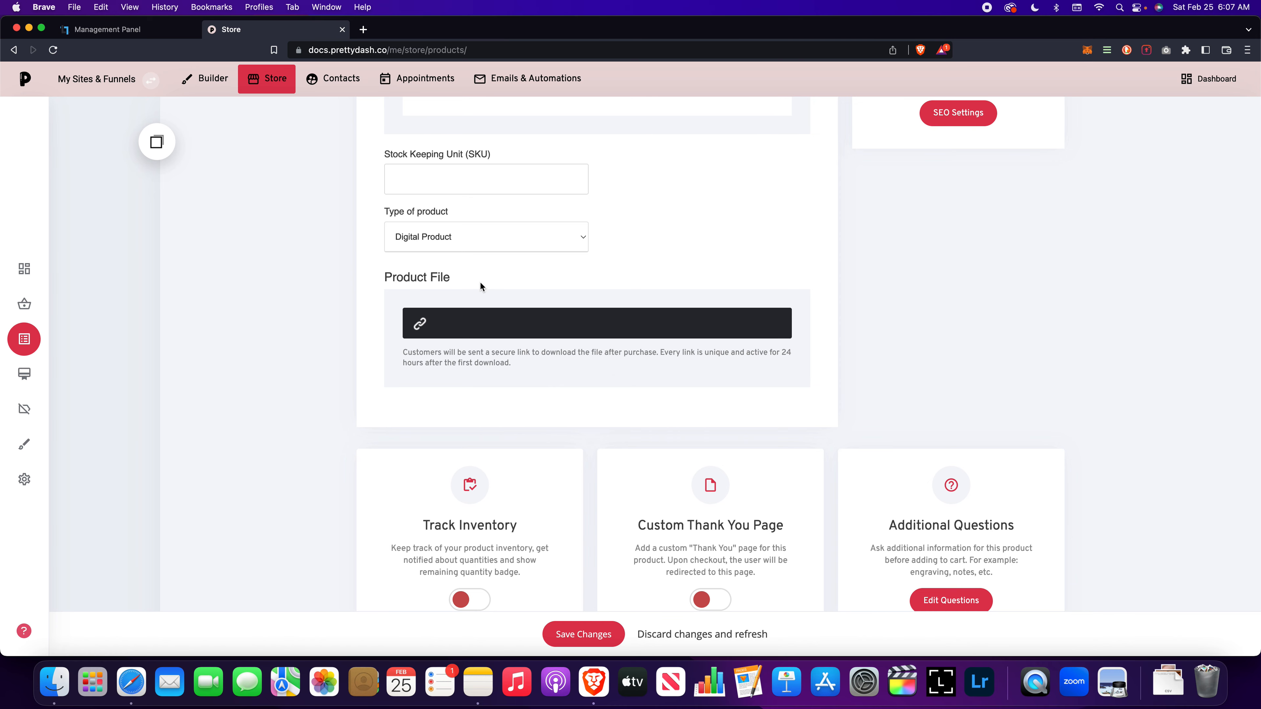
left_click(470, 321)
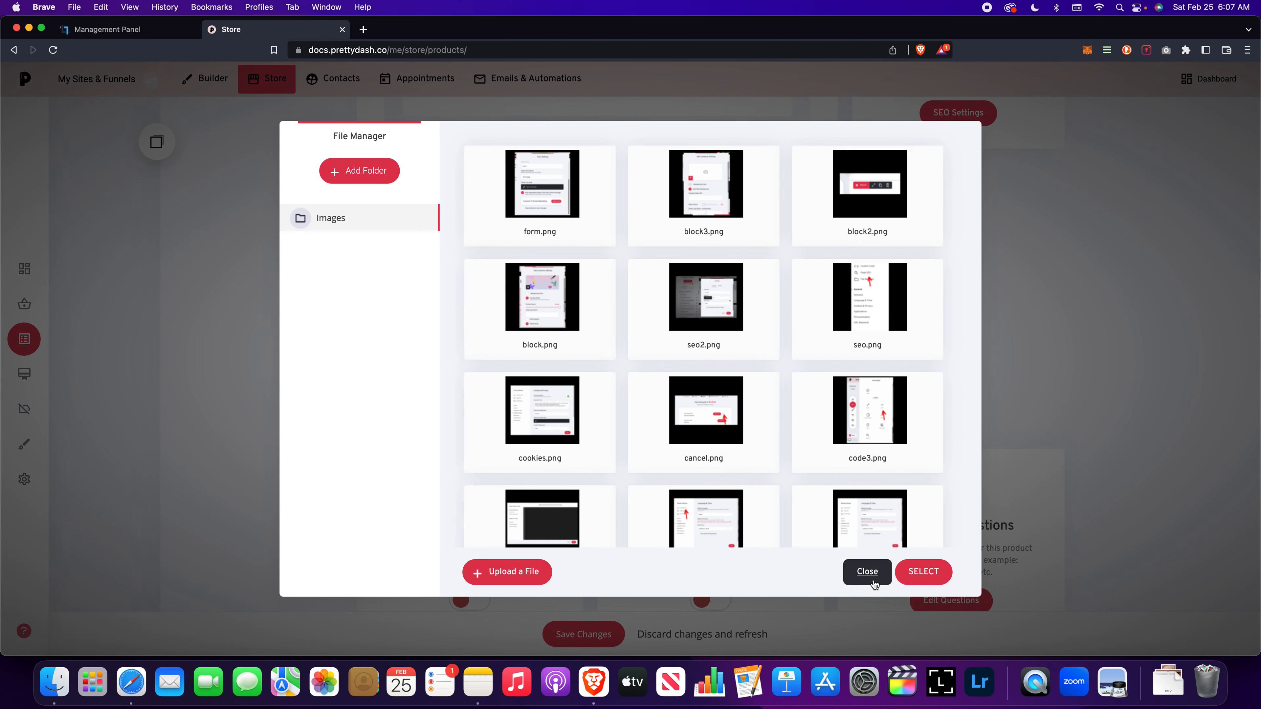
left_click(867, 572)
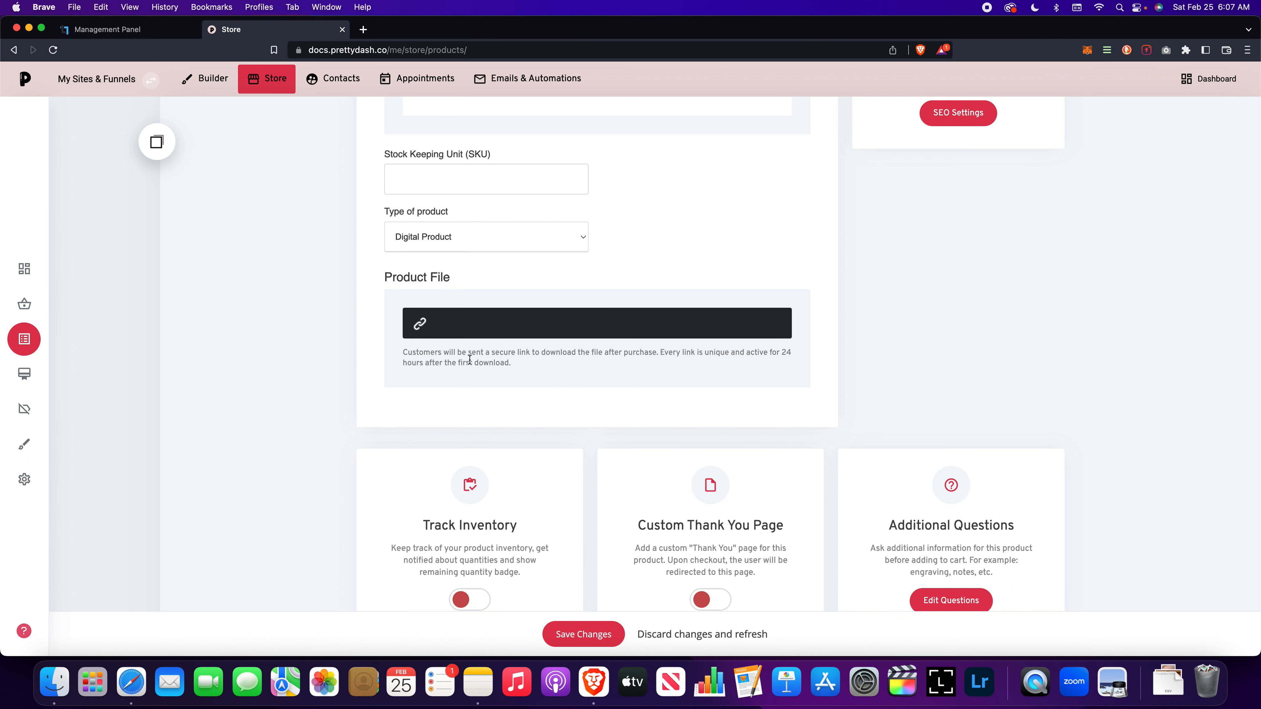
Step: Enable the custom thank you page and view the File options for its redirect link without setting a link
scroll(479, 353, "down", 5)
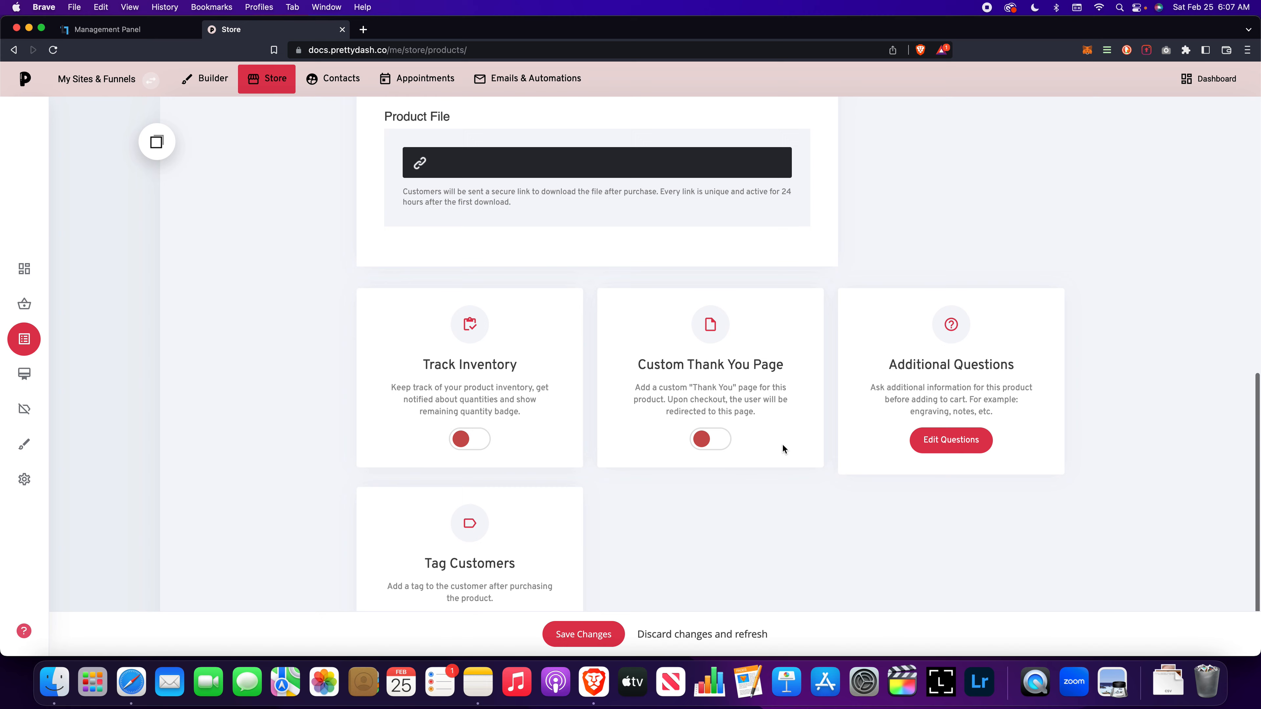
left_click(710, 435)
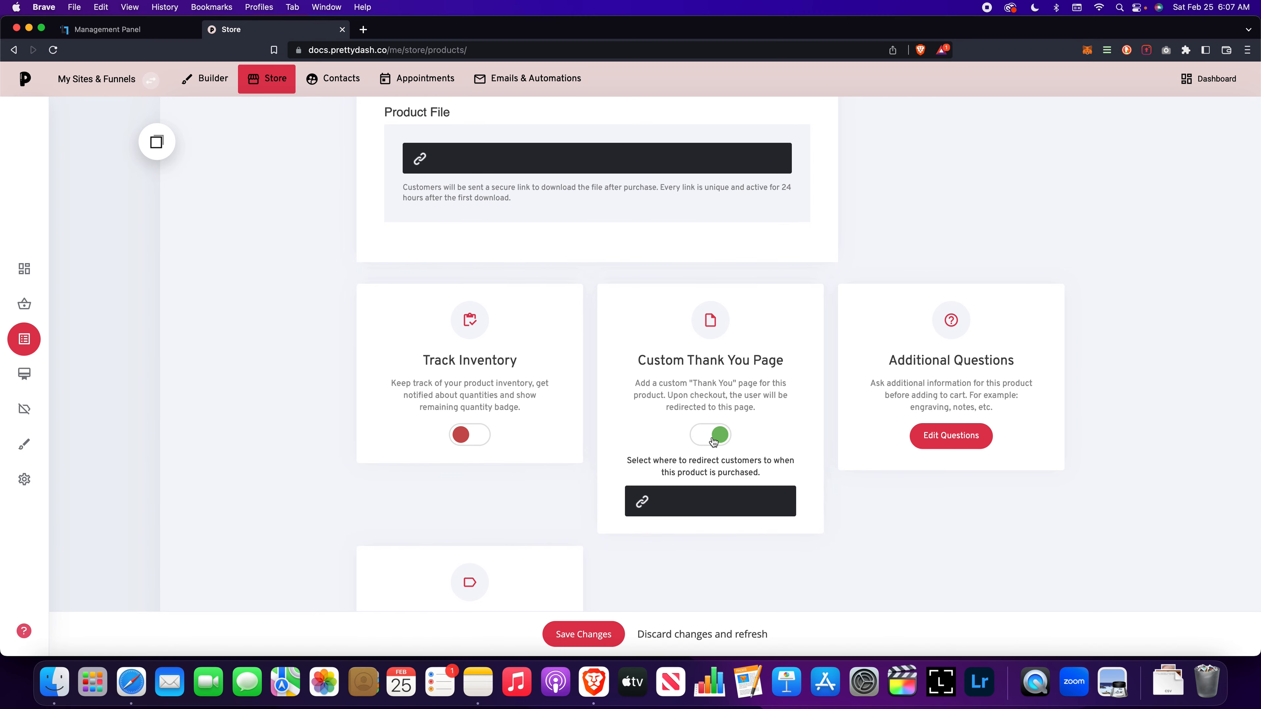
left_click(700, 510)
left_click(723, 447)
left_click(654, 512)
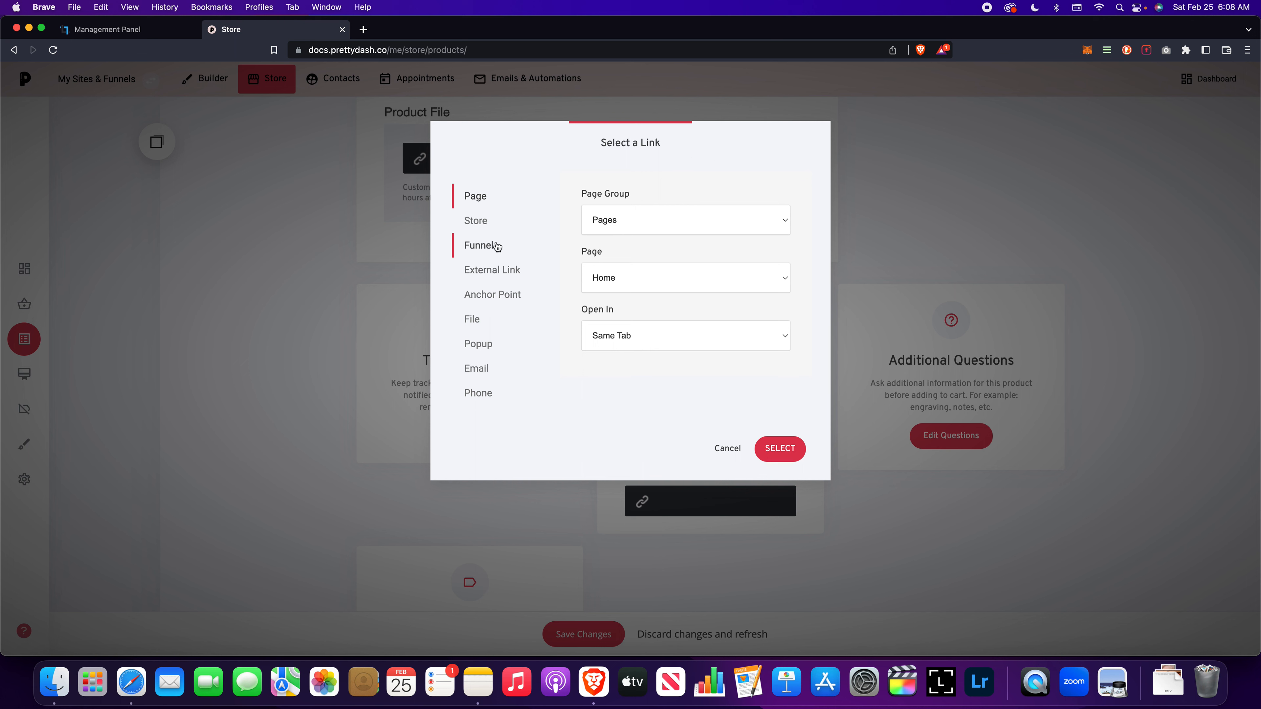
left_click(481, 317)
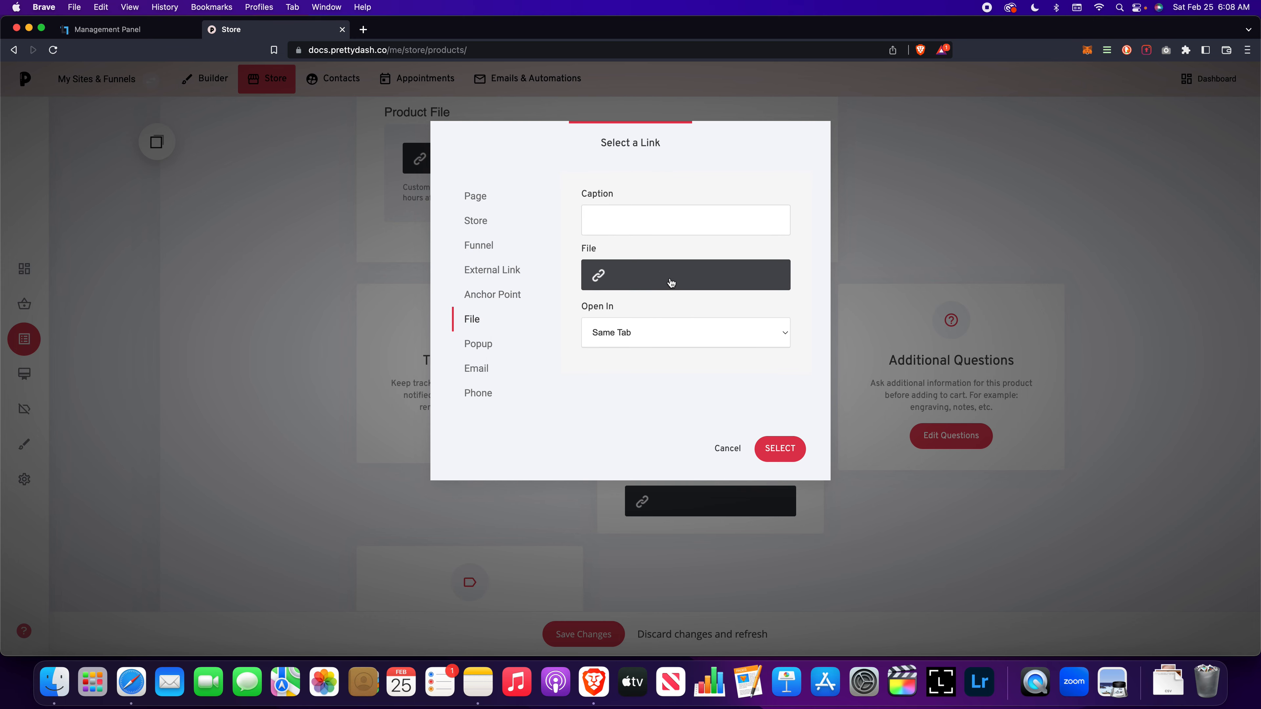
left_click(727, 449)
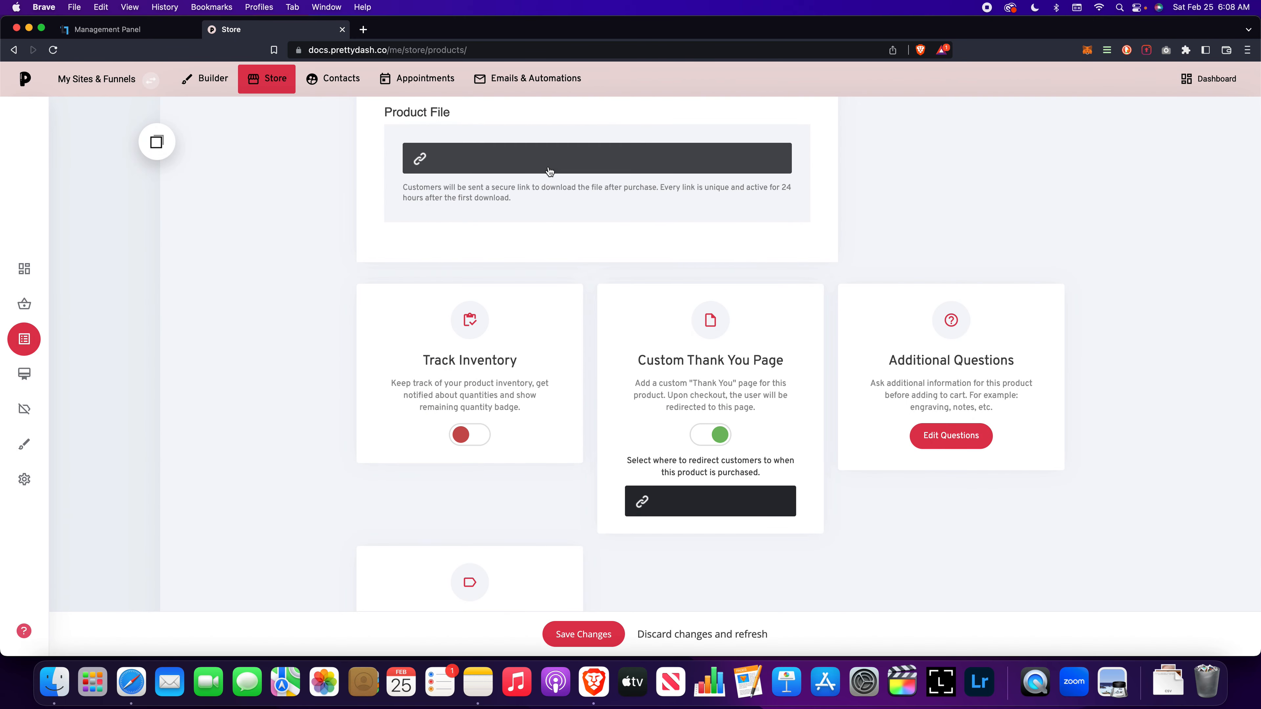
Step: Turn the custom thank you page option off again
scroll(744, 418, "up", 1)
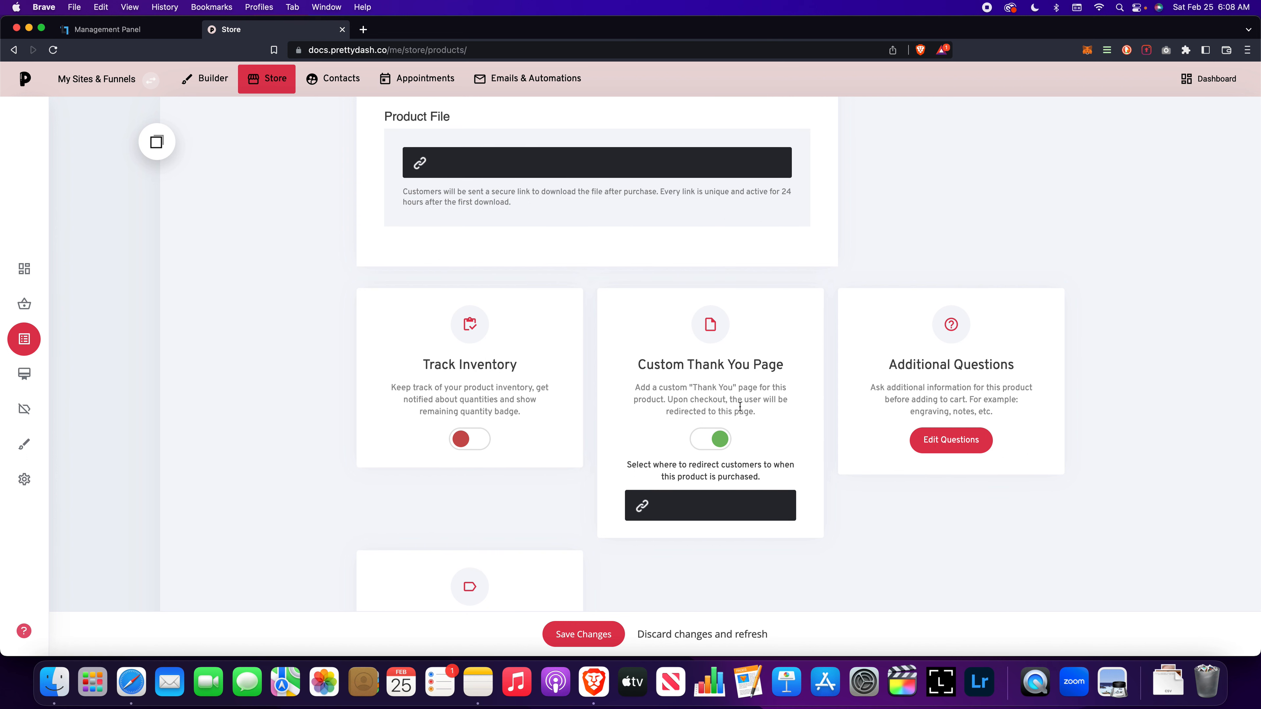
scroll(712, 384, "down", 1)
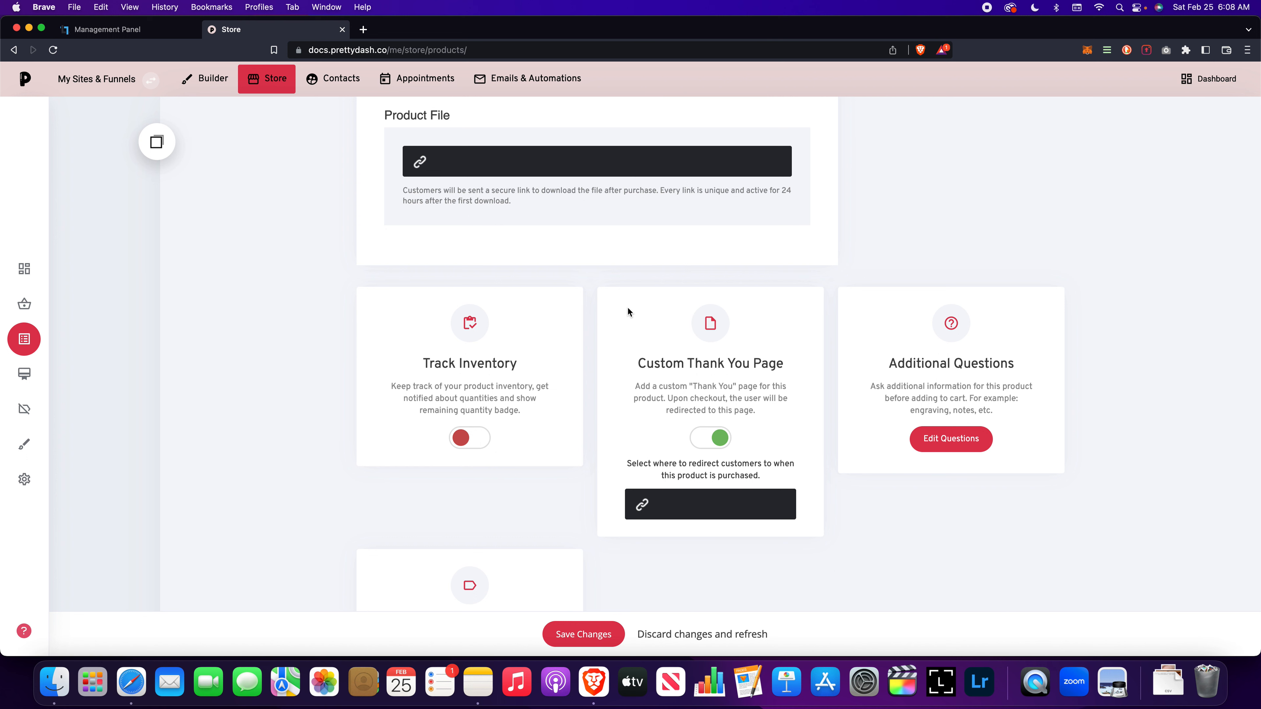
scroll(627, 311, "down", 3)
left_click(719, 360)
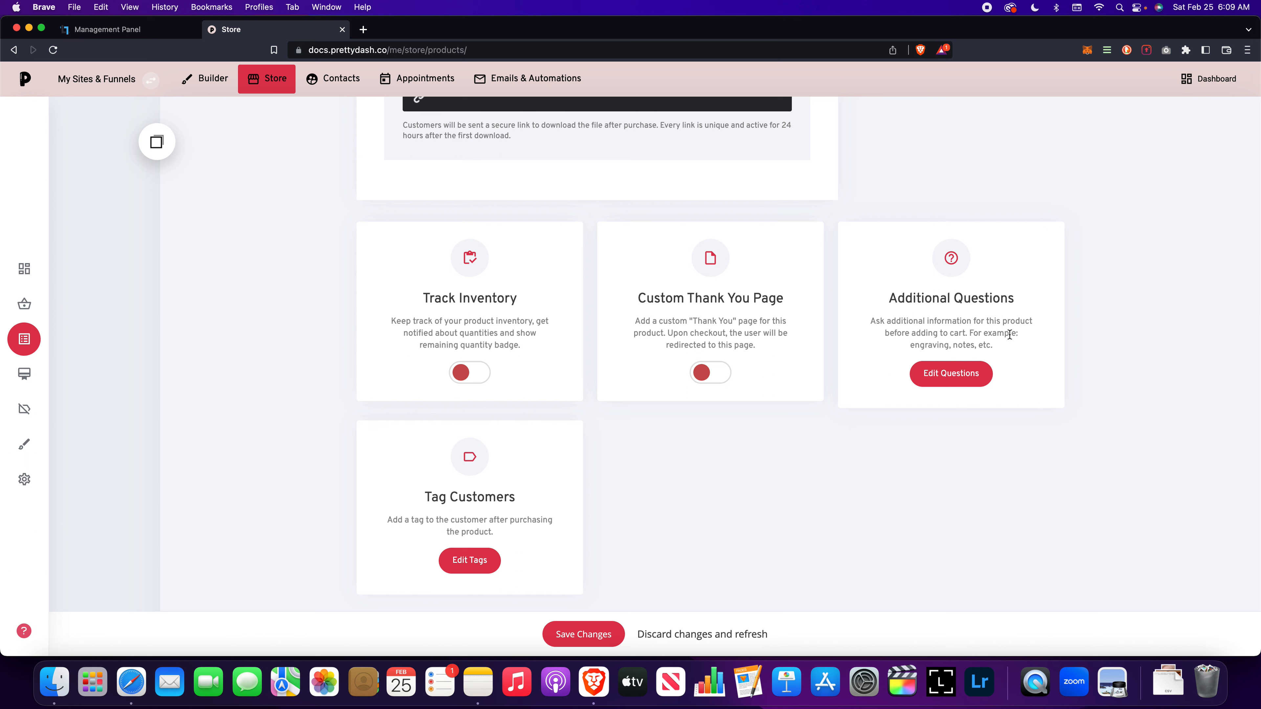
Step: Add a blank additional question field for the product and close the additional questions dialog
left_click(914, 373)
left_click(578, 228)
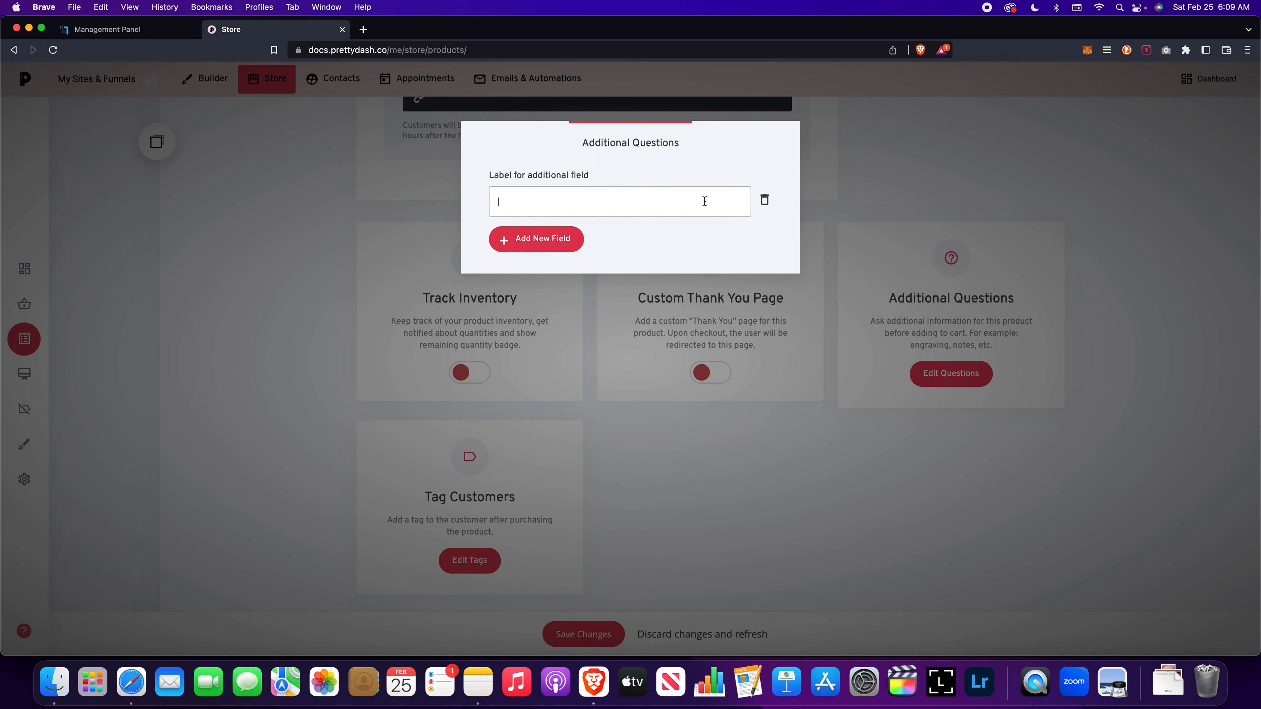
left_click(880, 215)
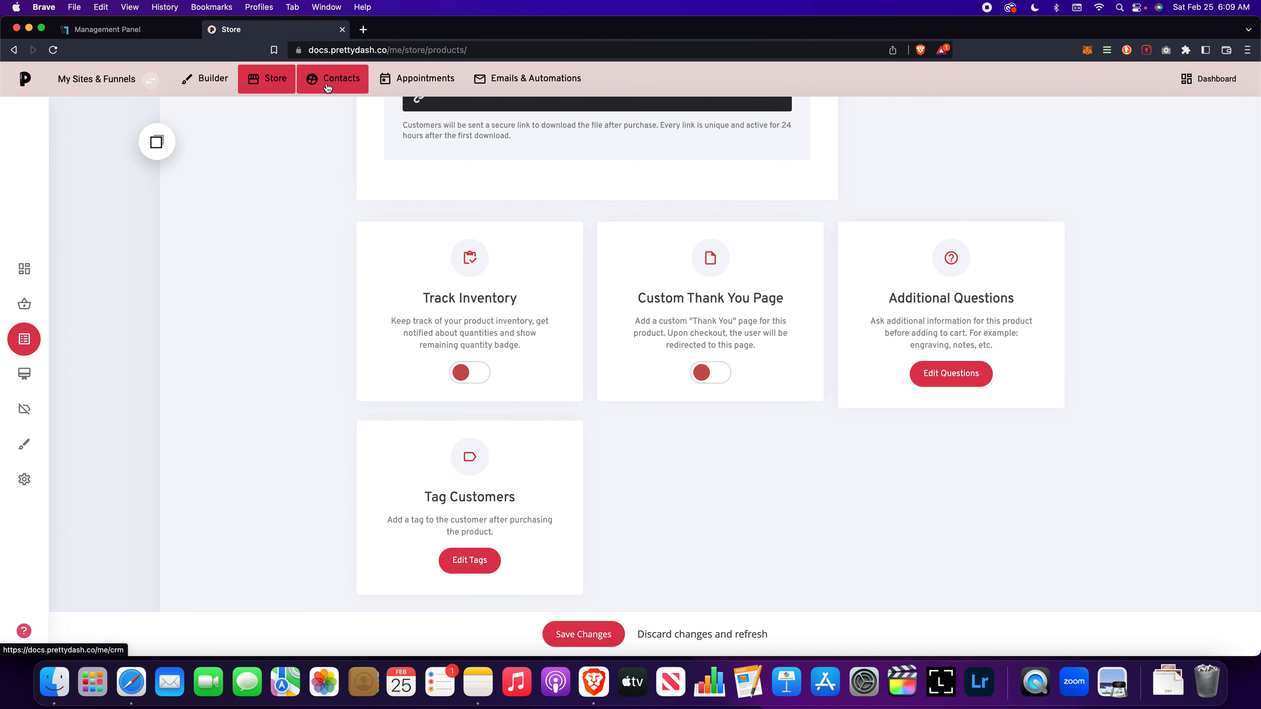
Step: View the tags that can be given to customers after purchase without selecting any
scroll(505, 482, "up", 1)
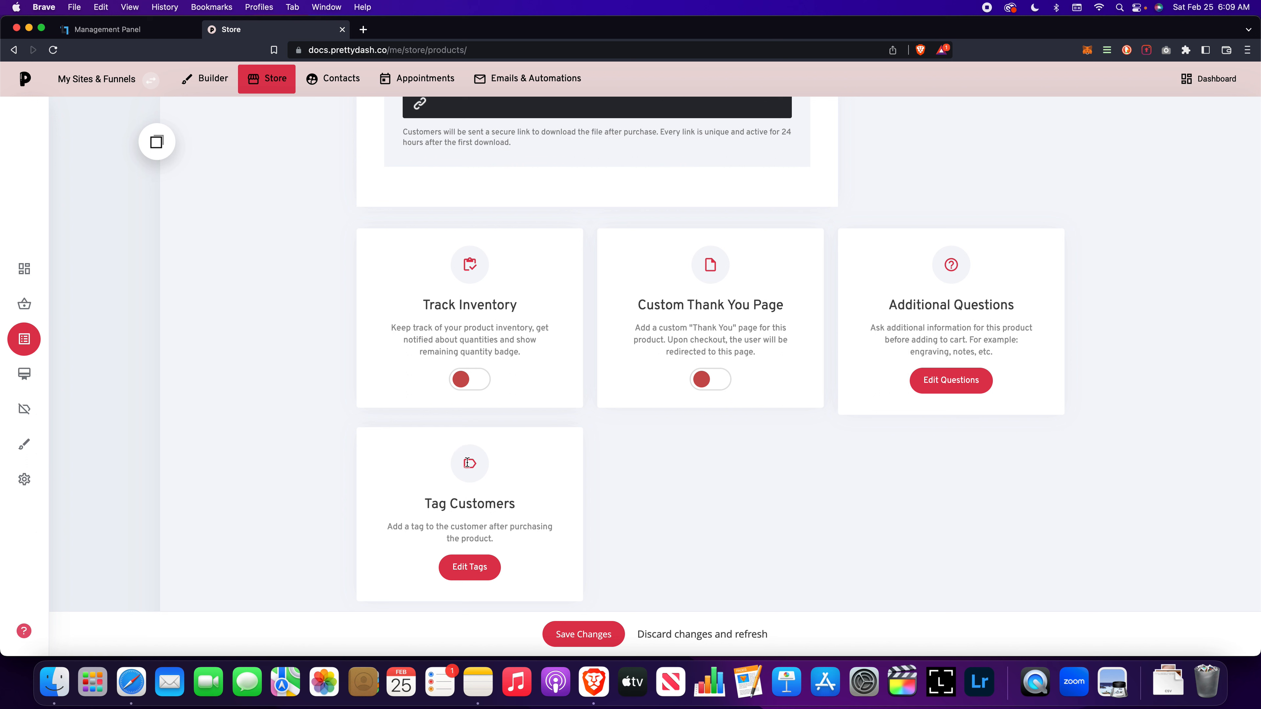
left_click(469, 563)
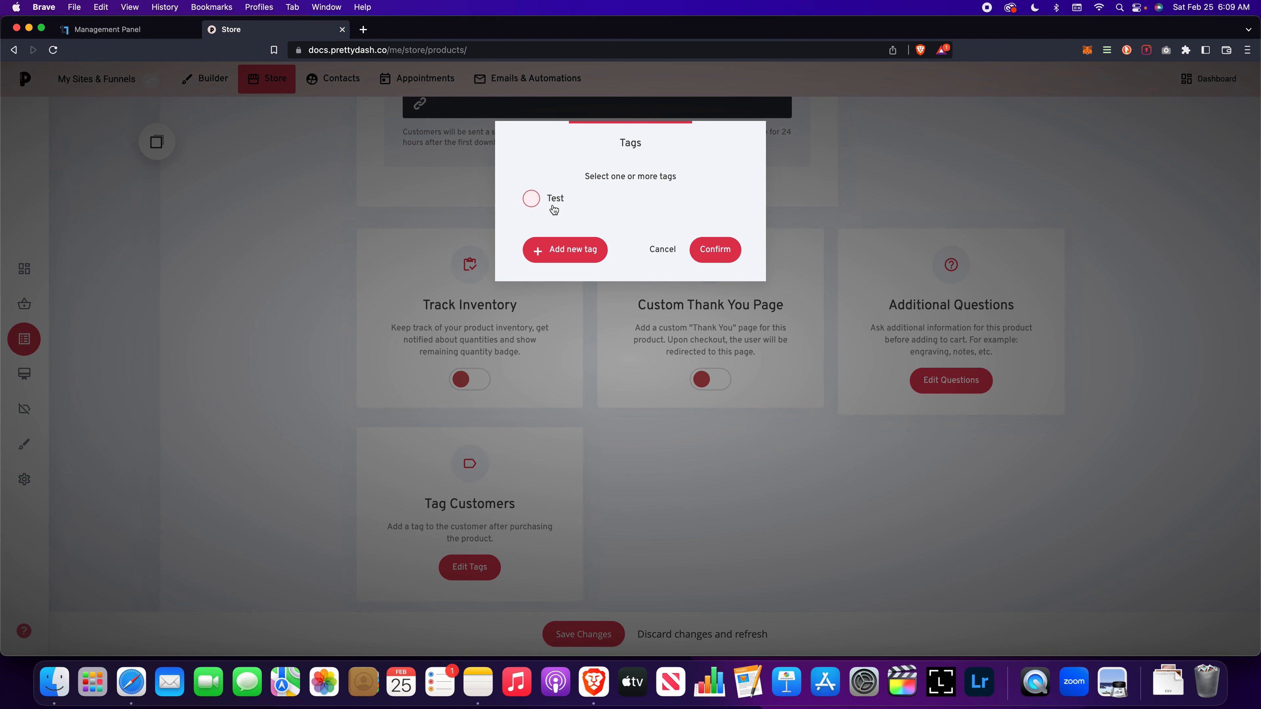
left_click(662, 249)
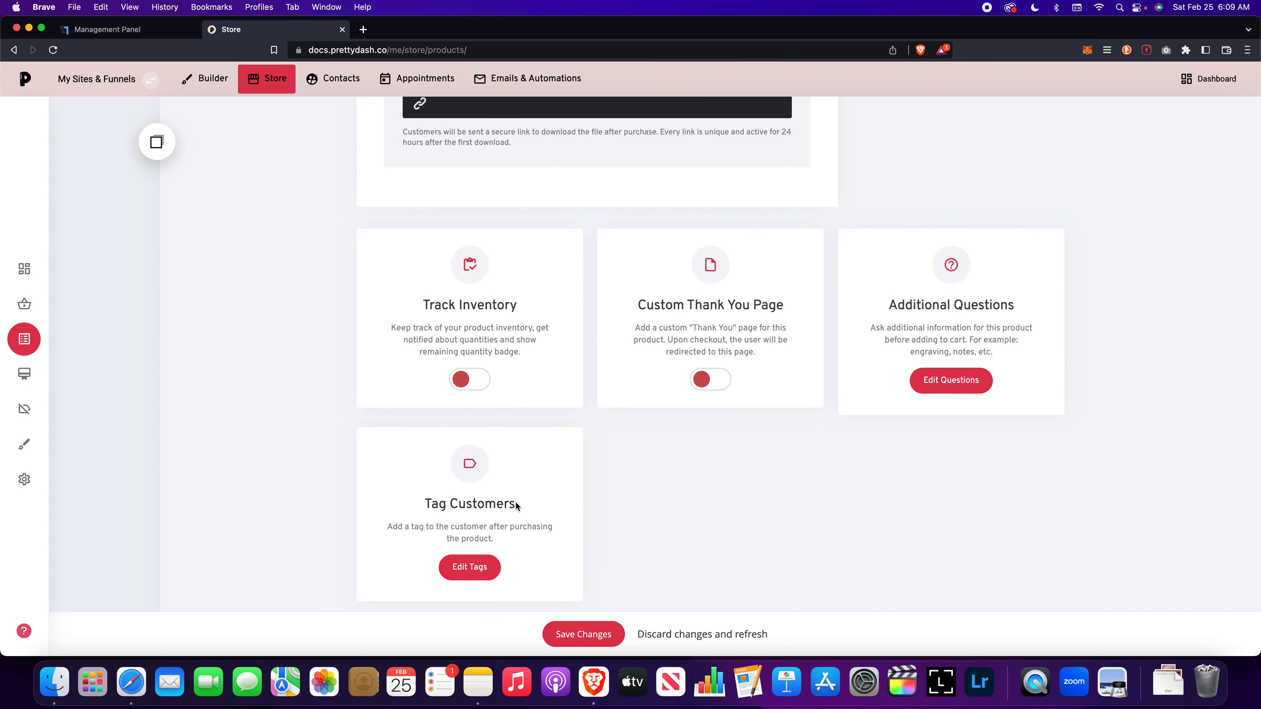
scroll(518, 508, "up", 1)
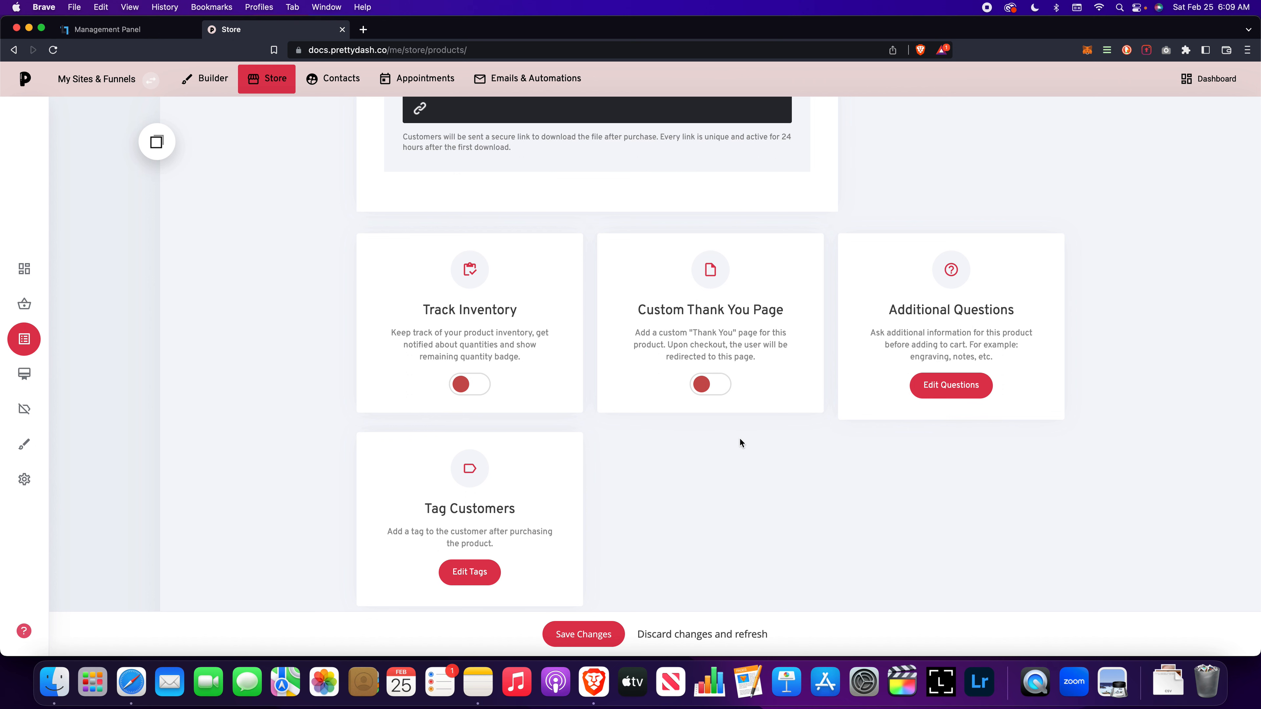
Step: Review the product's hidden option and page URL, and view its SEO settings without changing them
scroll(740, 438, "up", 15)
scroll(740, 438, "down", 1)
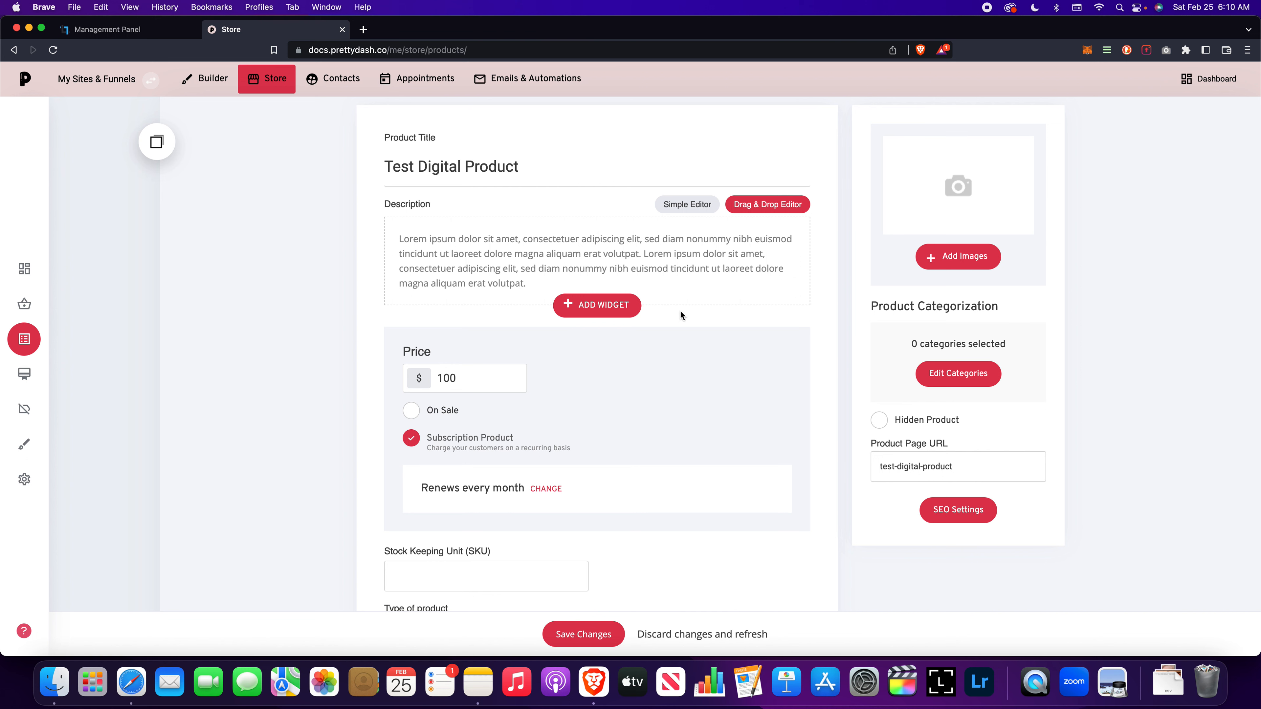
left_click(879, 420)
scroll(874, 397, "down", 3)
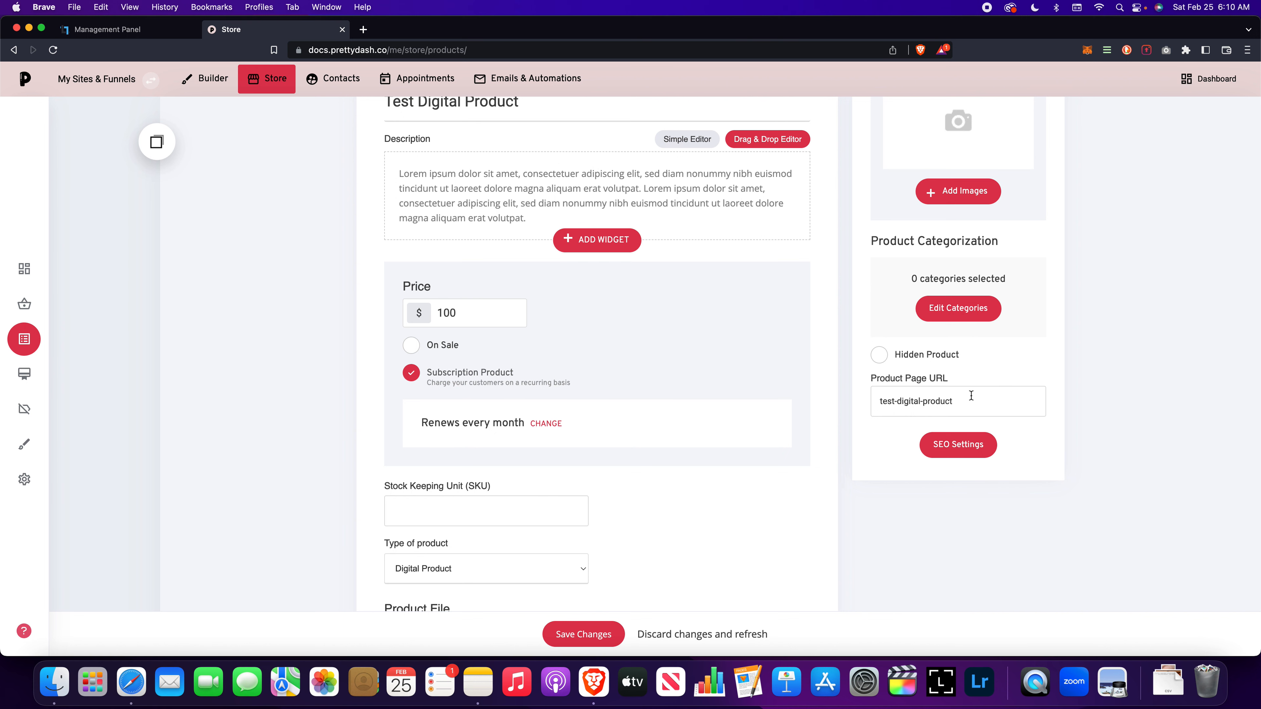
left_click(976, 446)
left_click(854, 306)
scroll(823, 312, "up", 3)
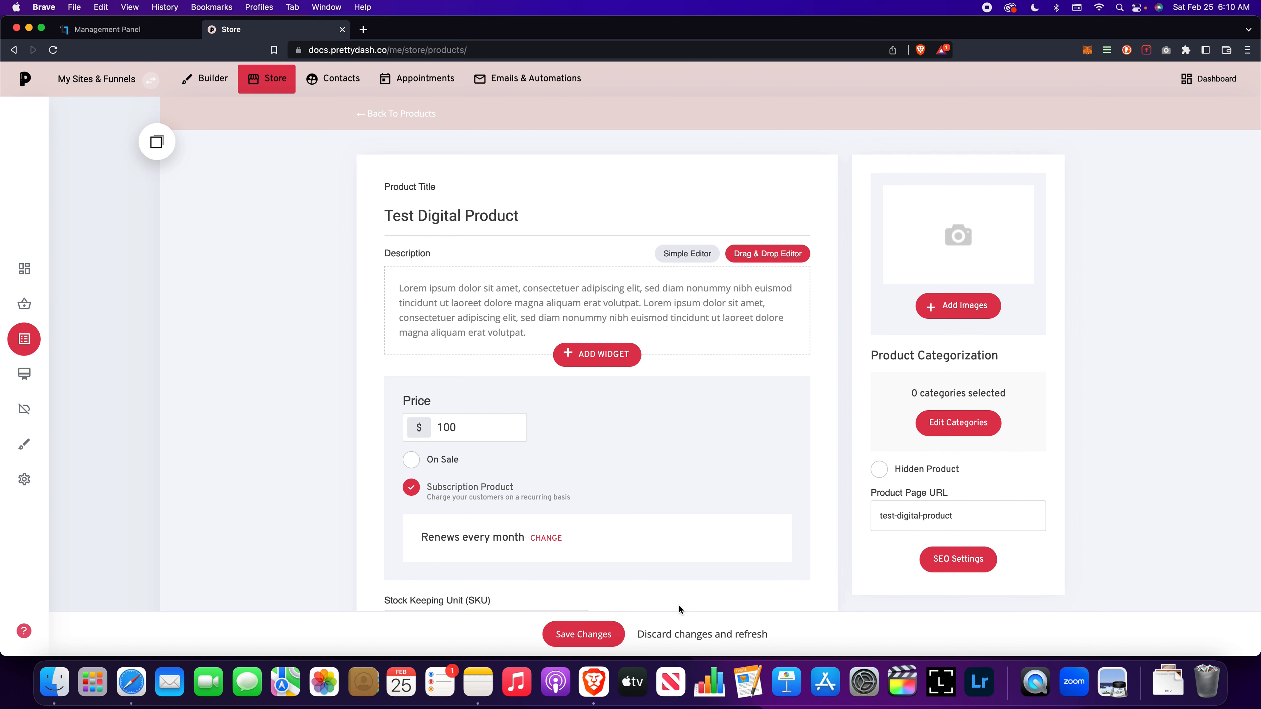
Step: Save the digital product, supplying form.png from the Images folder as its required product file
left_click(601, 634)
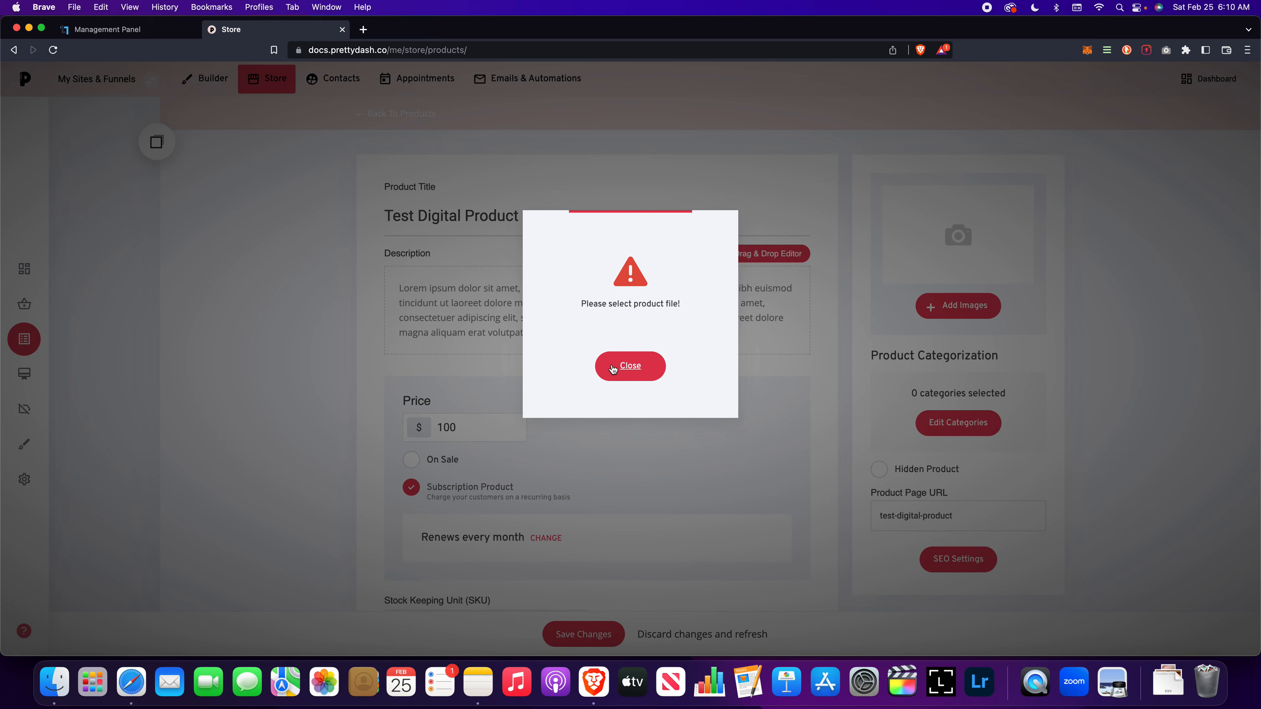
left_click(656, 362)
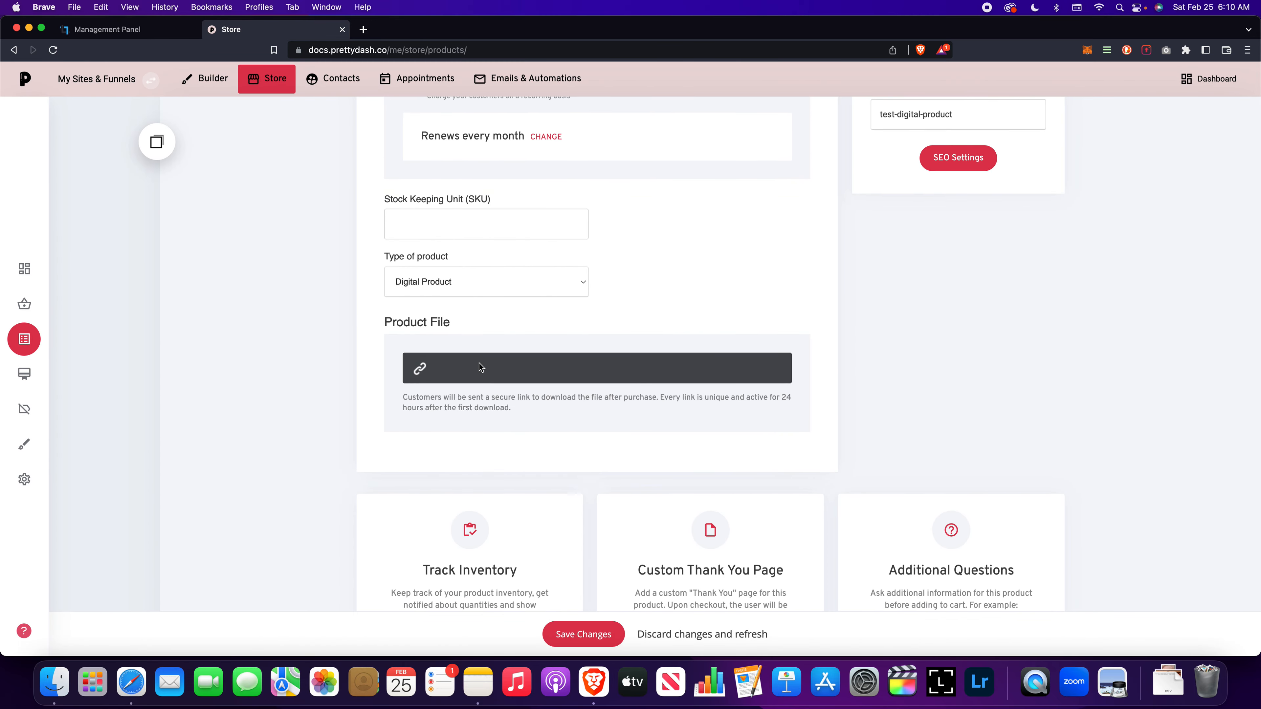
left_click(484, 368)
left_click(563, 239)
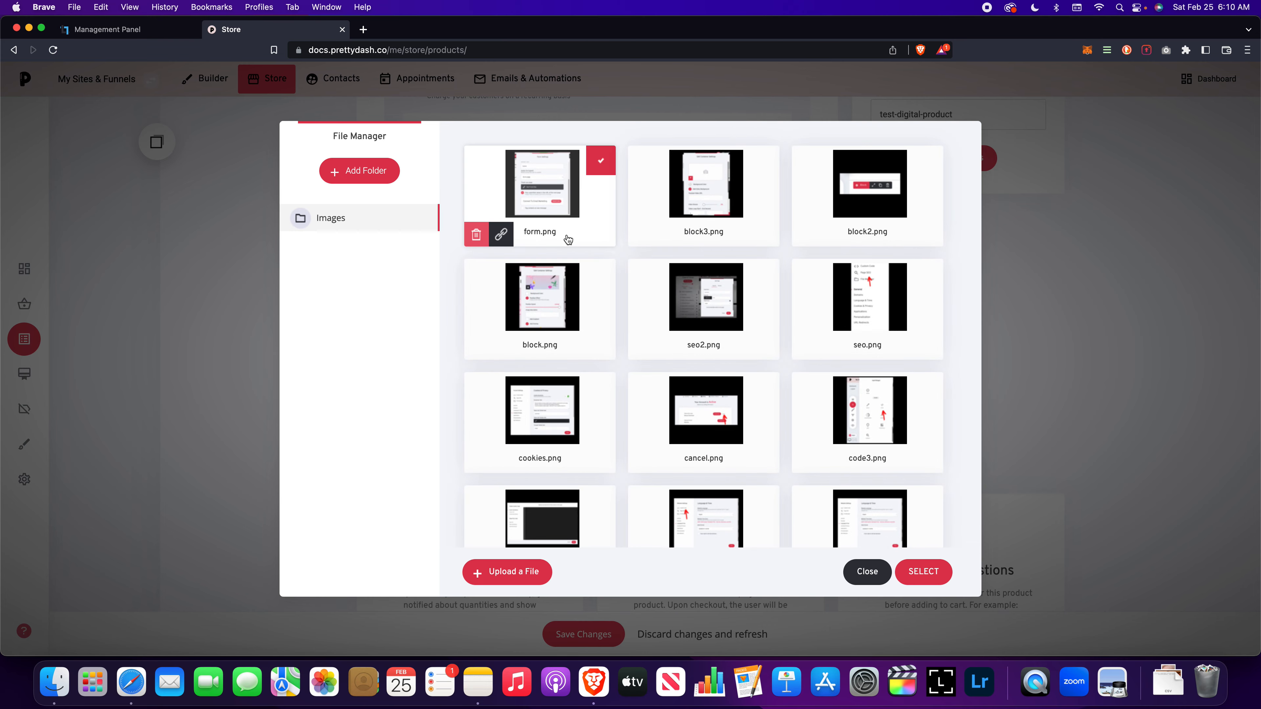
left_click(924, 571)
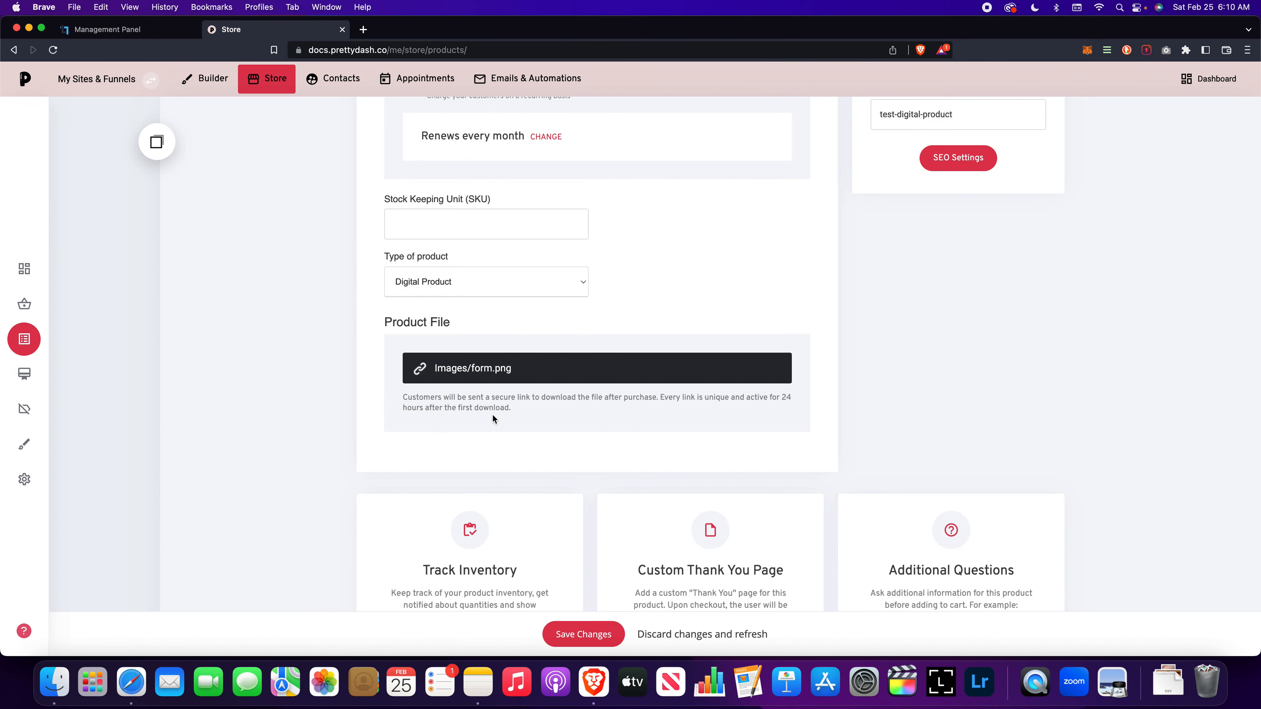
scroll(548, 465, "down", 3)
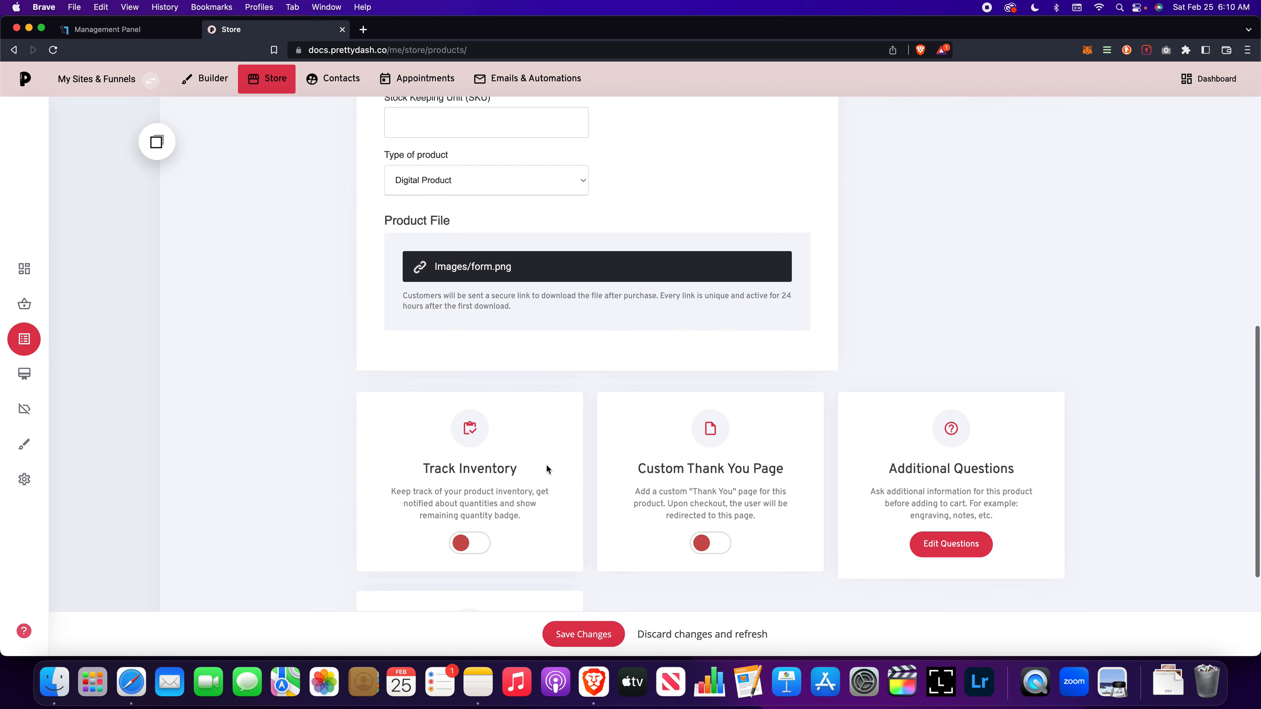
left_click(607, 636)
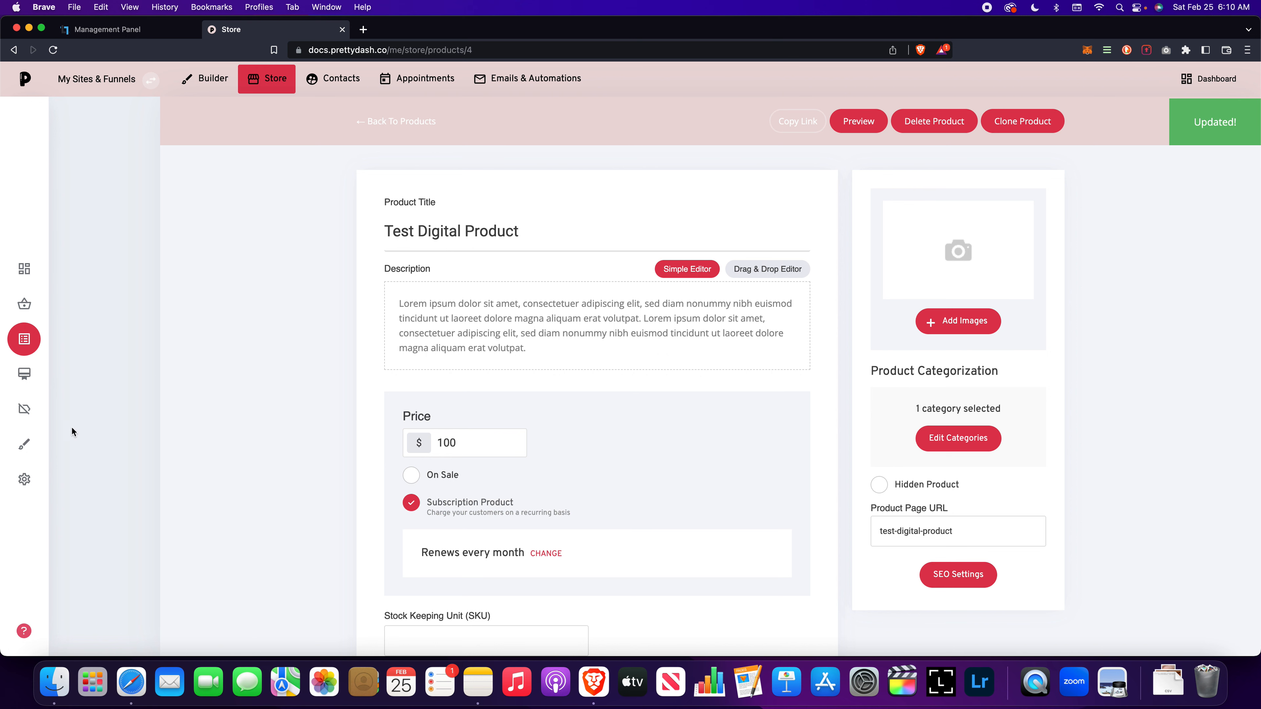
Step: Open the store's layout and styling options and examine the product, listing, cart, checkout and Cart Quick View designs
left_click(24, 444)
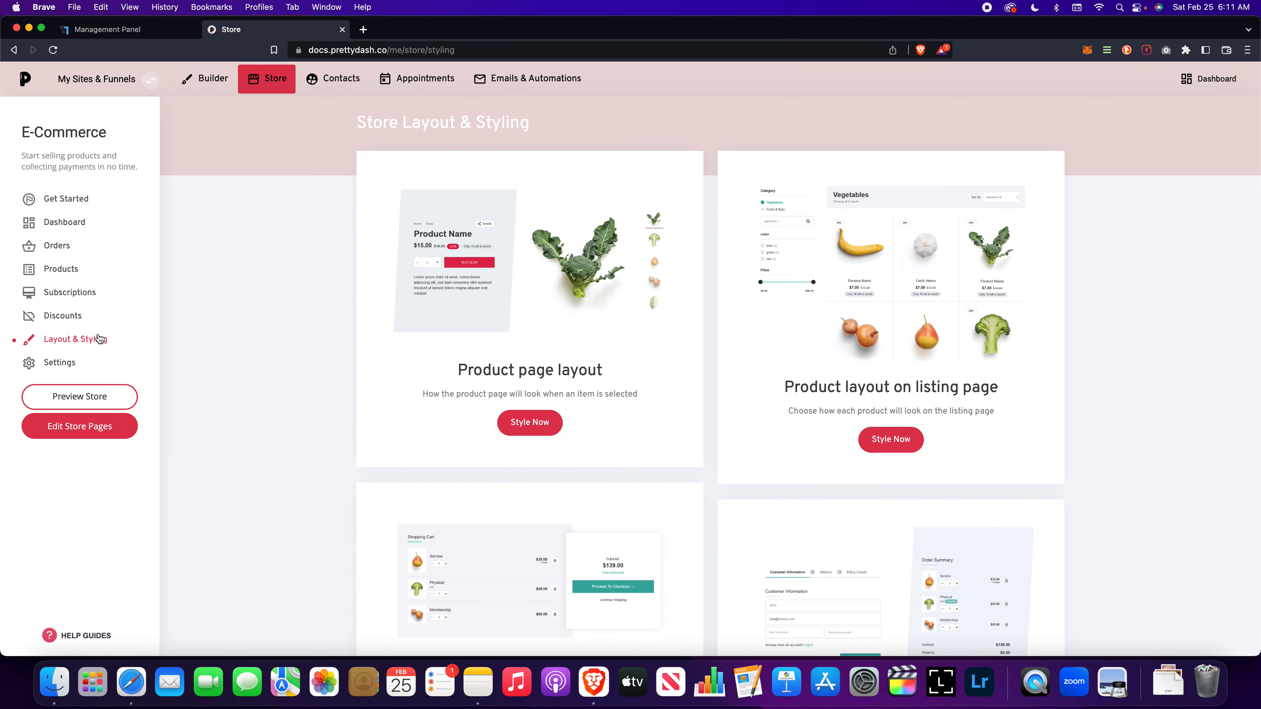
scroll(425, 282, "down", 2)
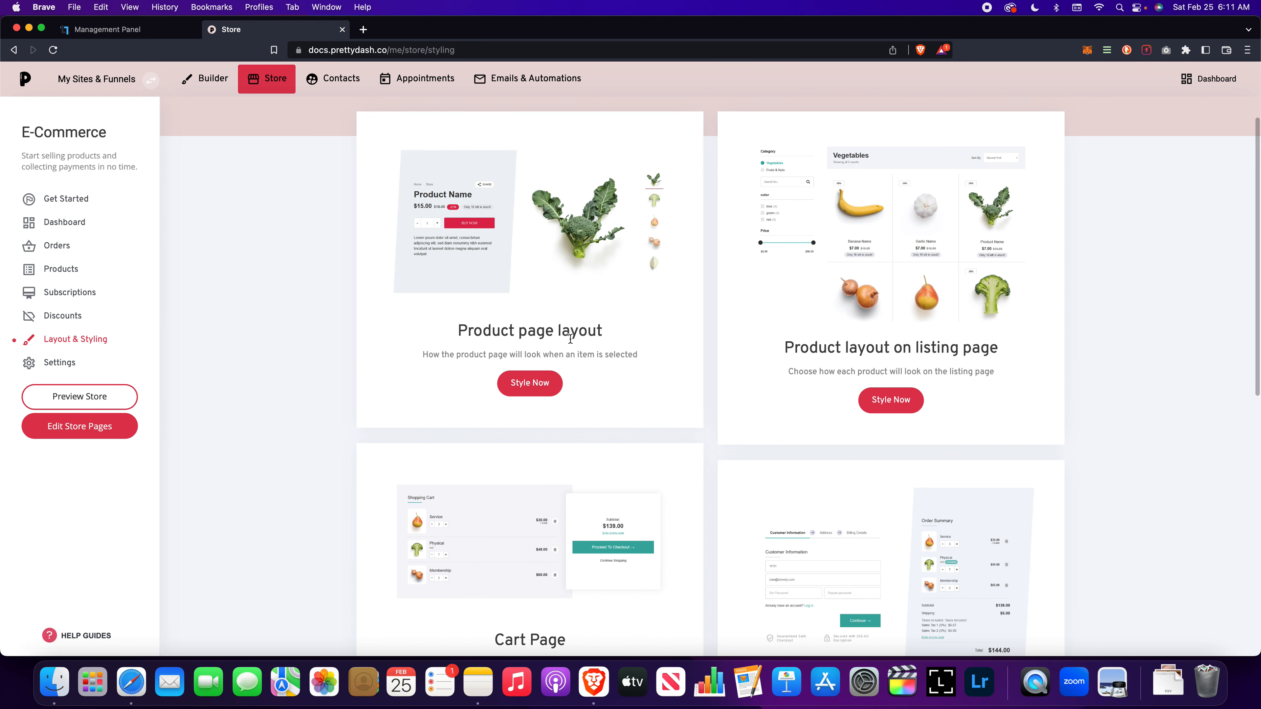
scroll(885, 351, "down", 1)
scroll(886, 351, "down", 5)
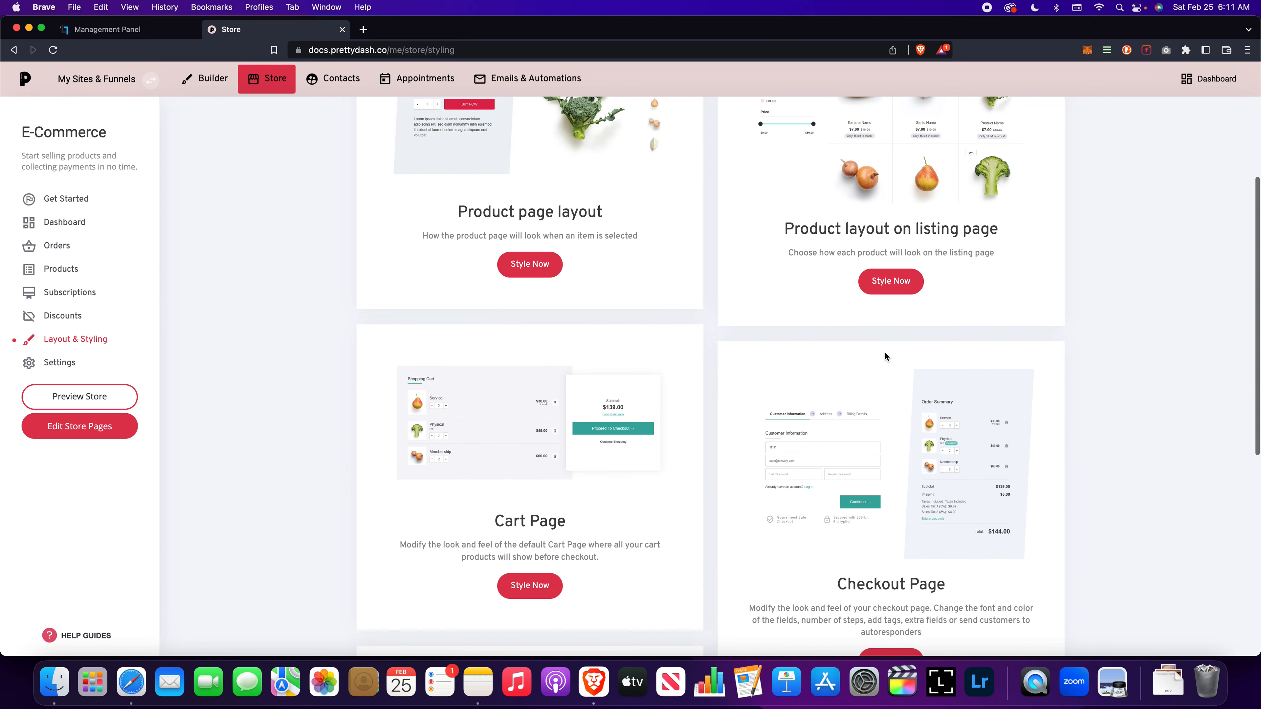
scroll(832, 269, "up", 7)
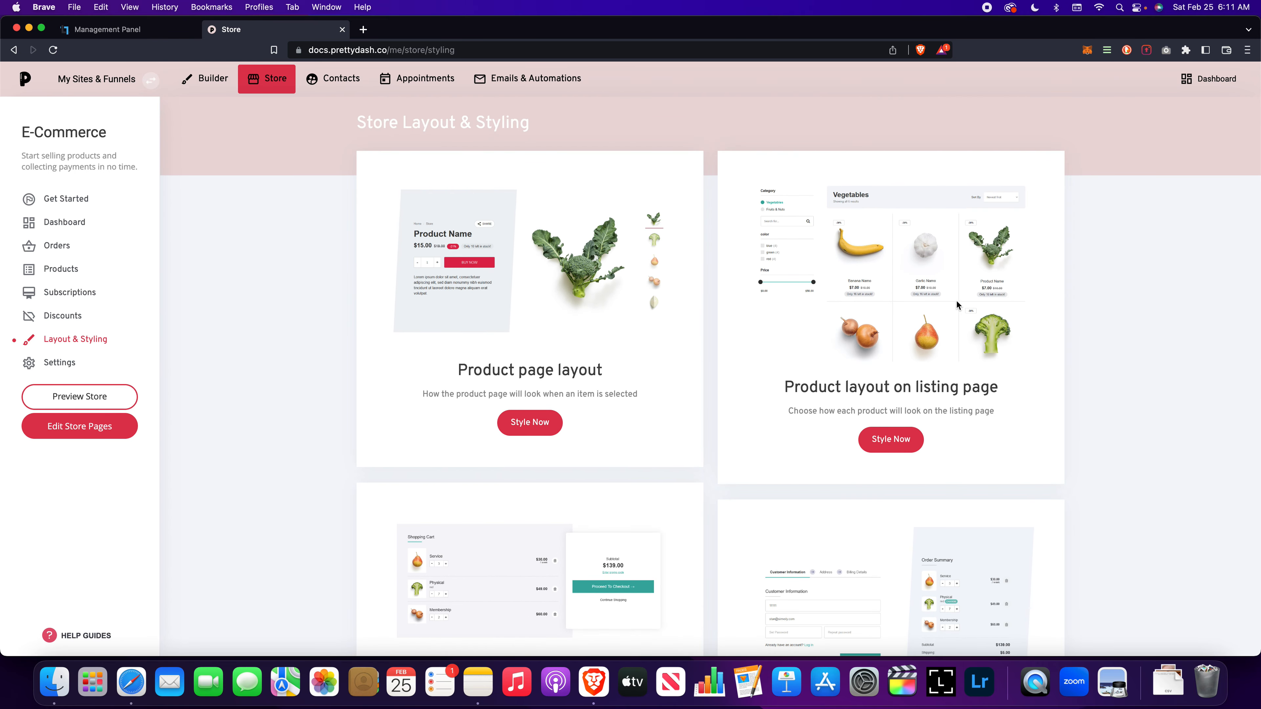
scroll(657, 381, "down", 5)
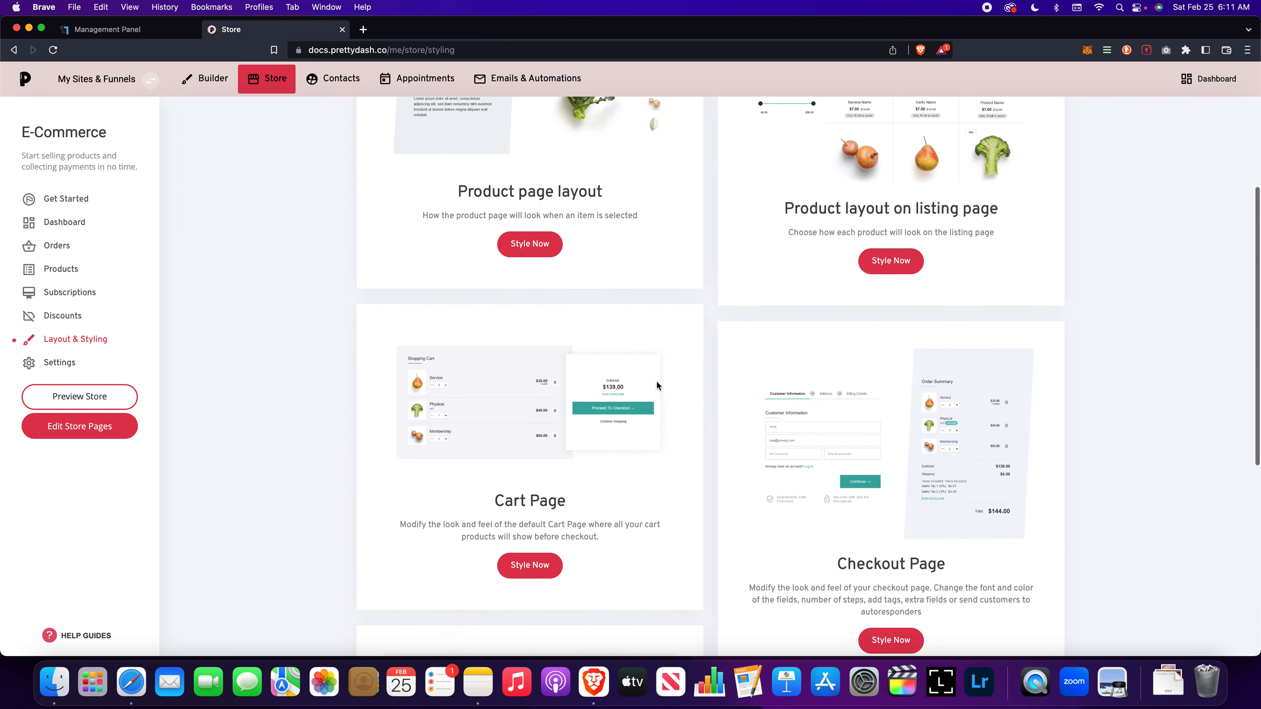
scroll(843, 347, "down", 6)
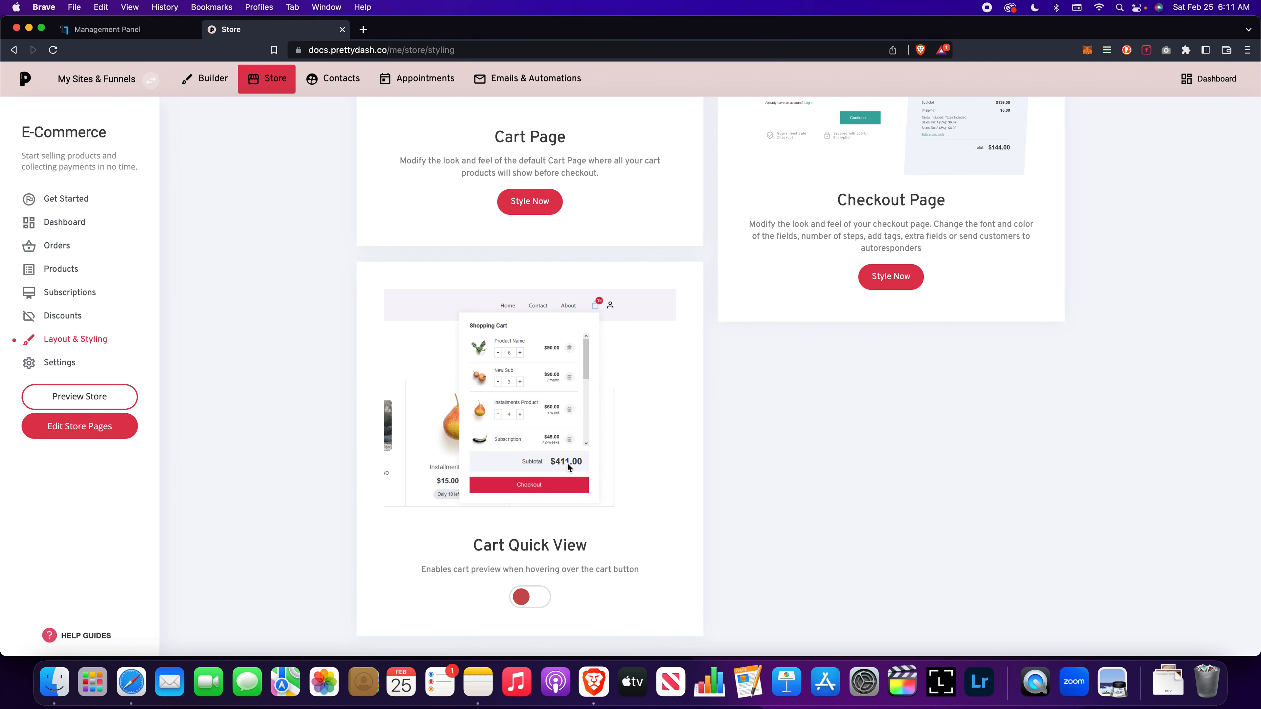
scroll(663, 369, "up", 10)
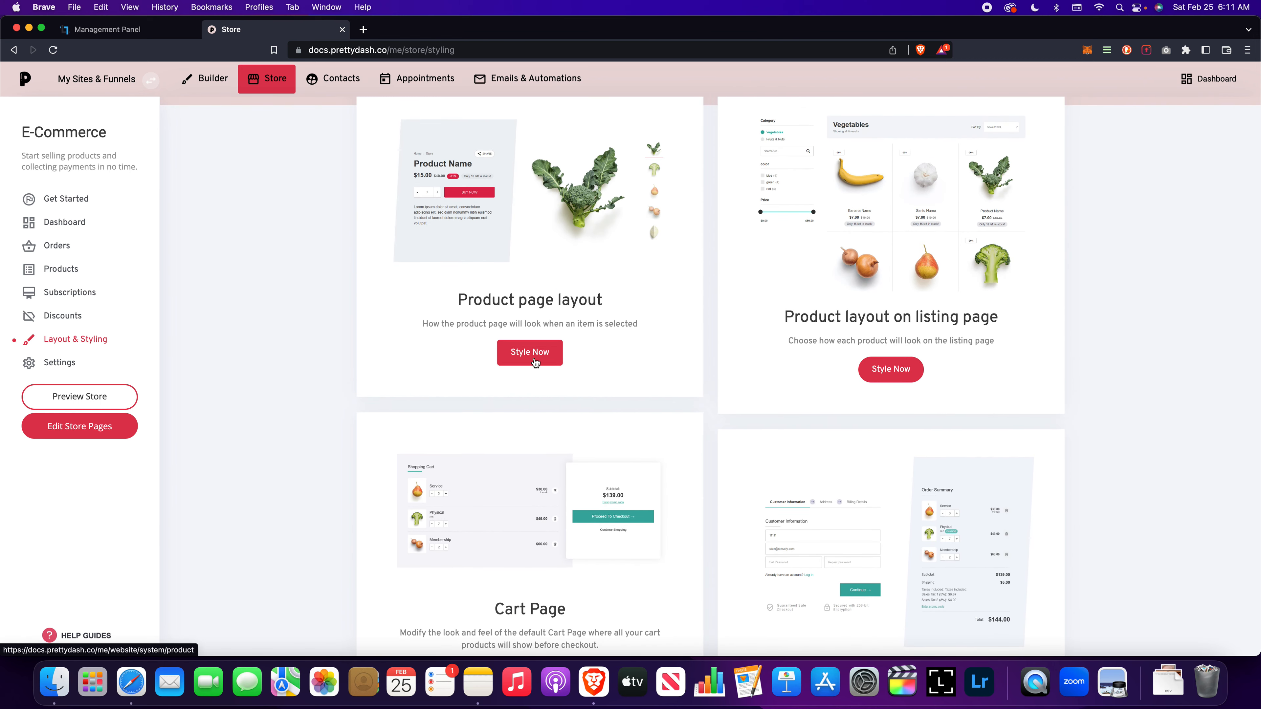
Step: Open the product page layout for styling and add the "What Our Customers Are Saying" testimonials block below the sample product
left_click(529, 352)
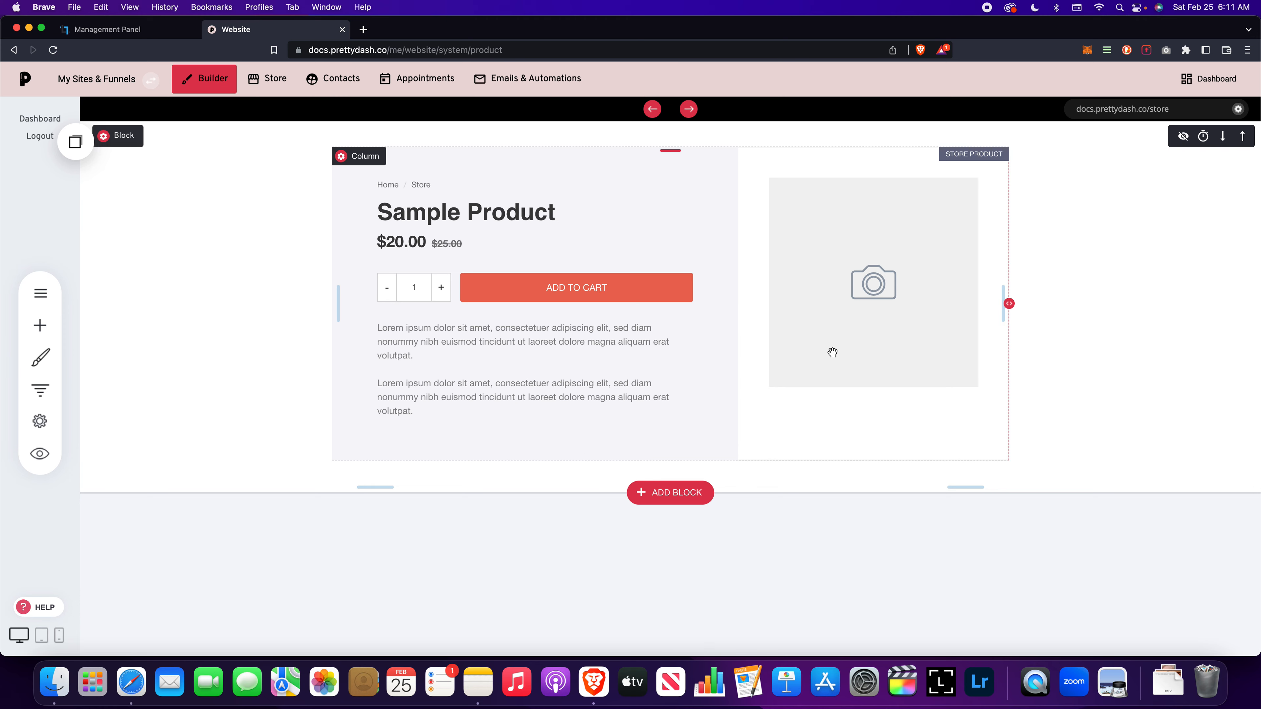
left_click(650, 495)
left_click(148, 311)
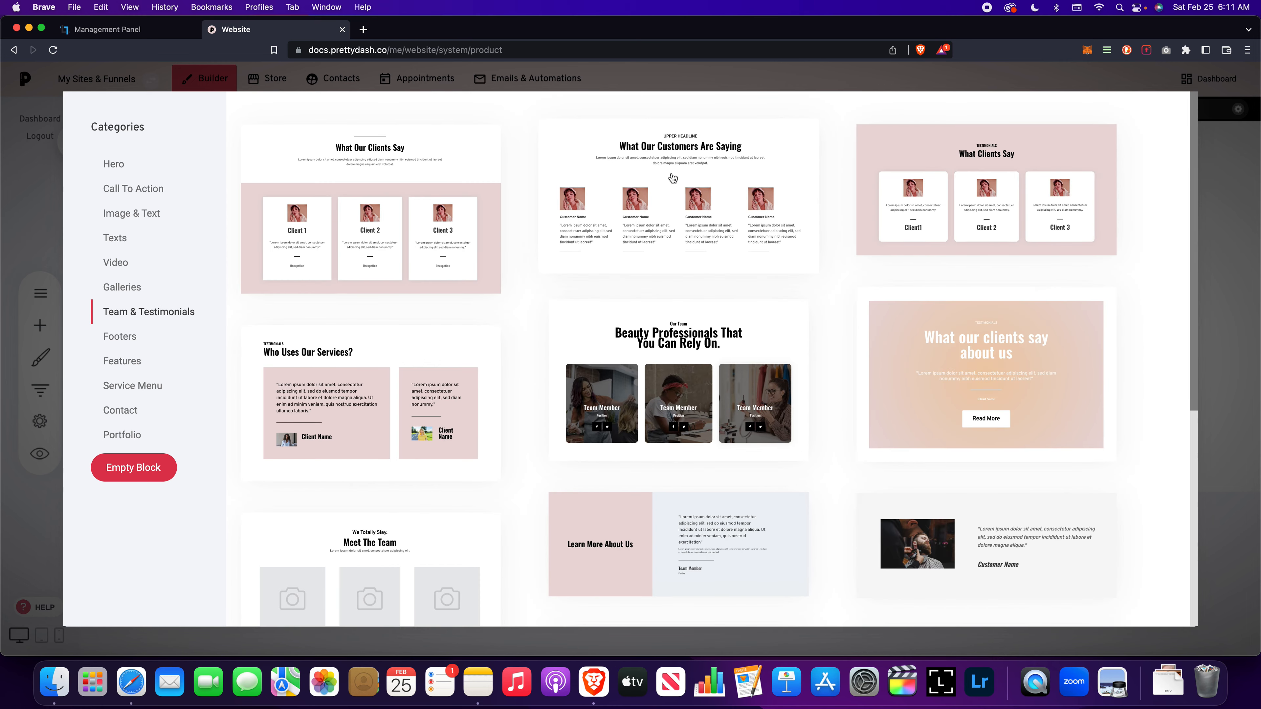
left_click(637, 383)
scroll(479, 380, "down", 5)
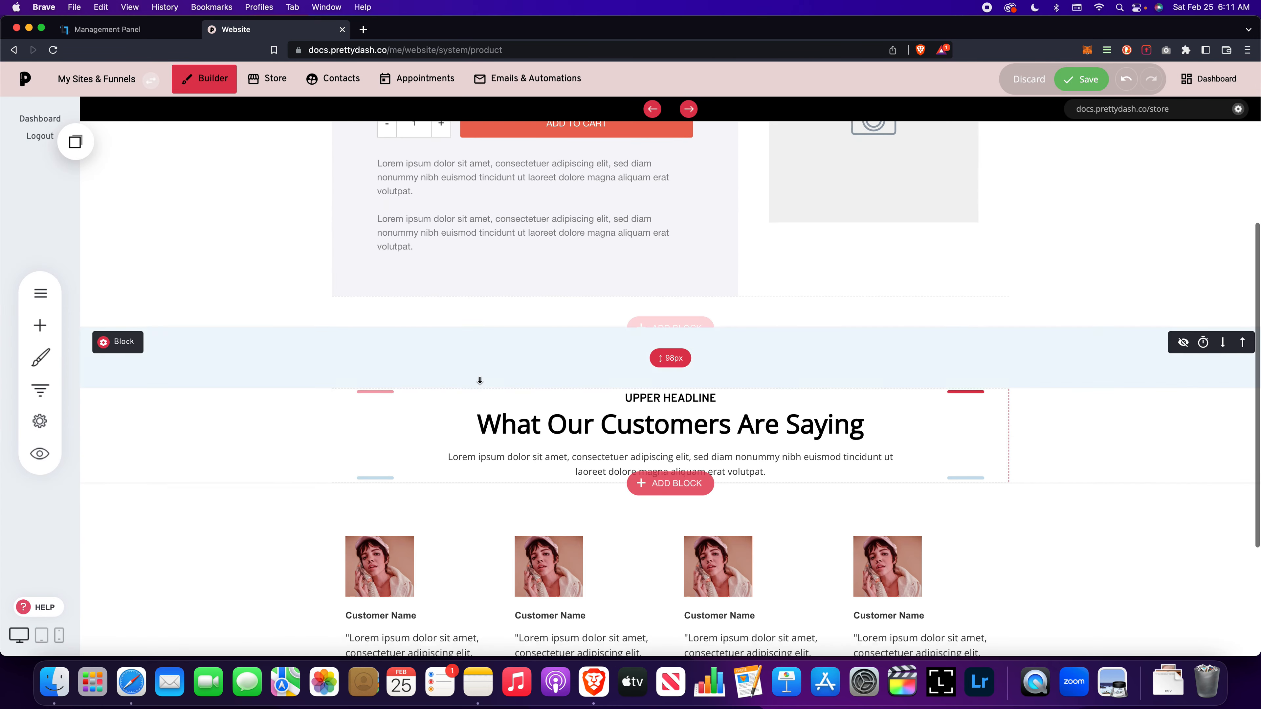
scroll(480, 379, "up", 3)
scroll(479, 379, "up", 2)
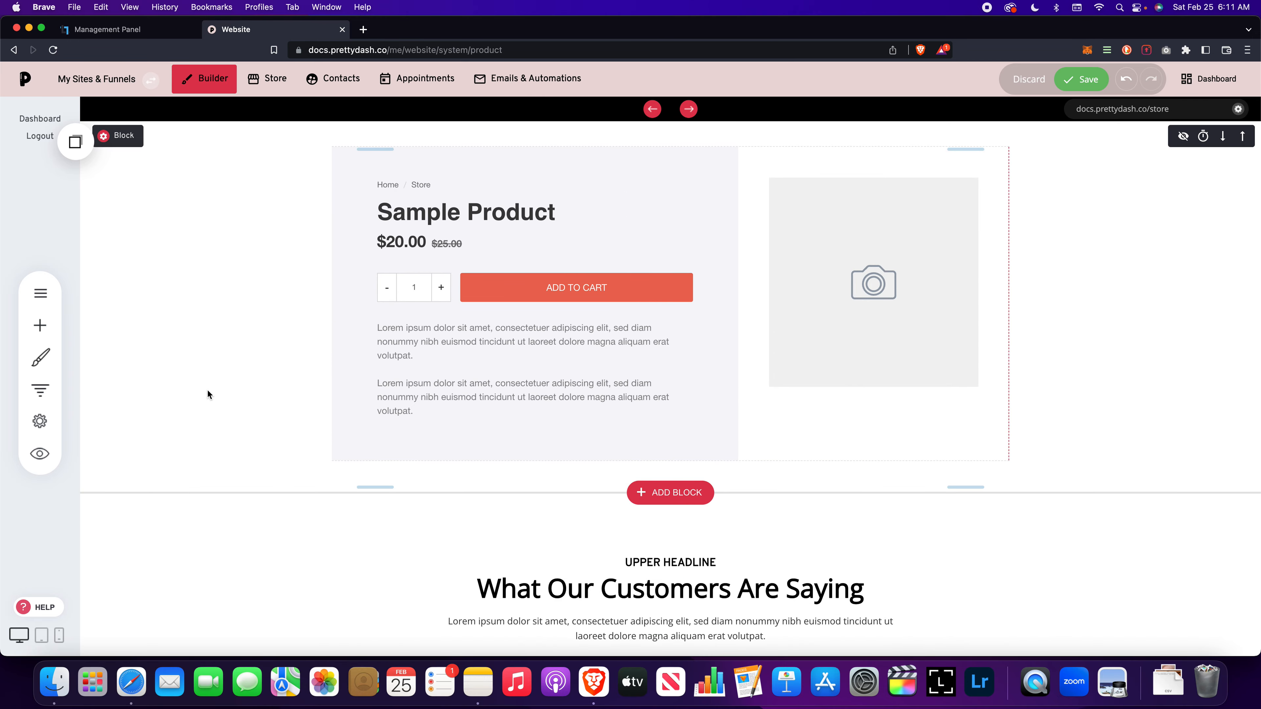
Step: View the widgets available for the product page without adding one, and save the page layout
left_click(42, 328)
left_click(340, 324)
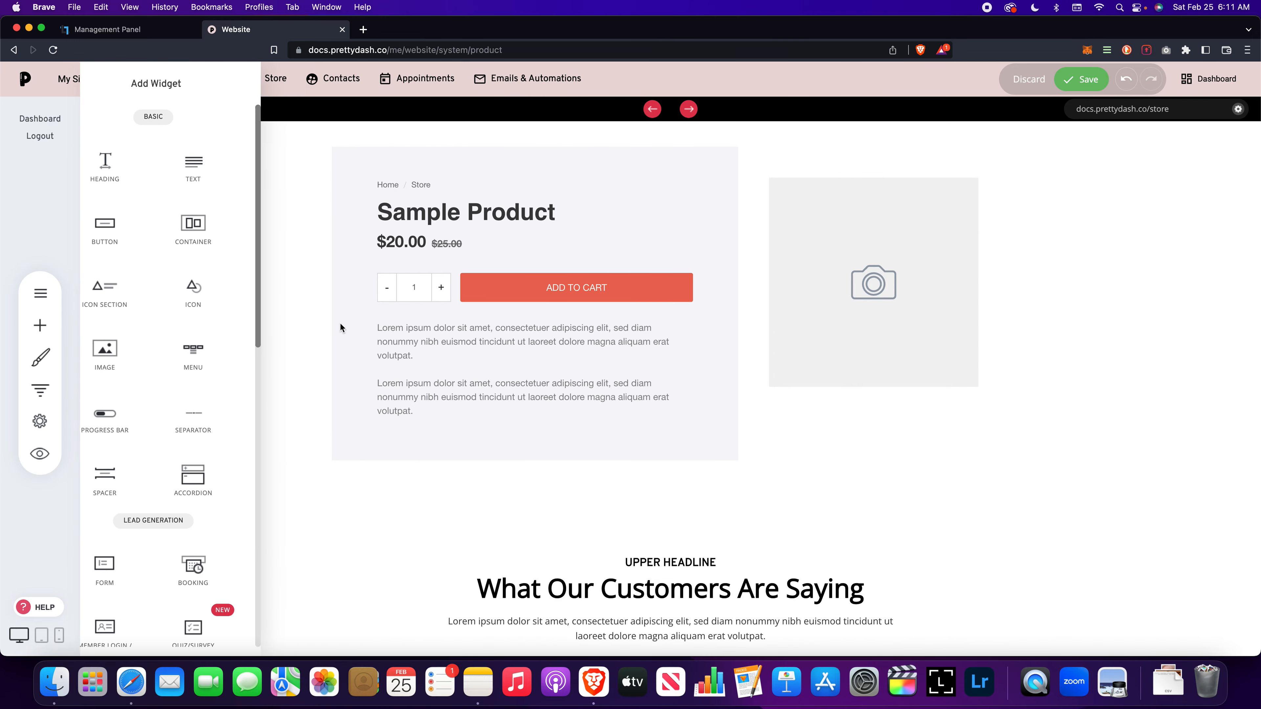
left_click(1062, 83)
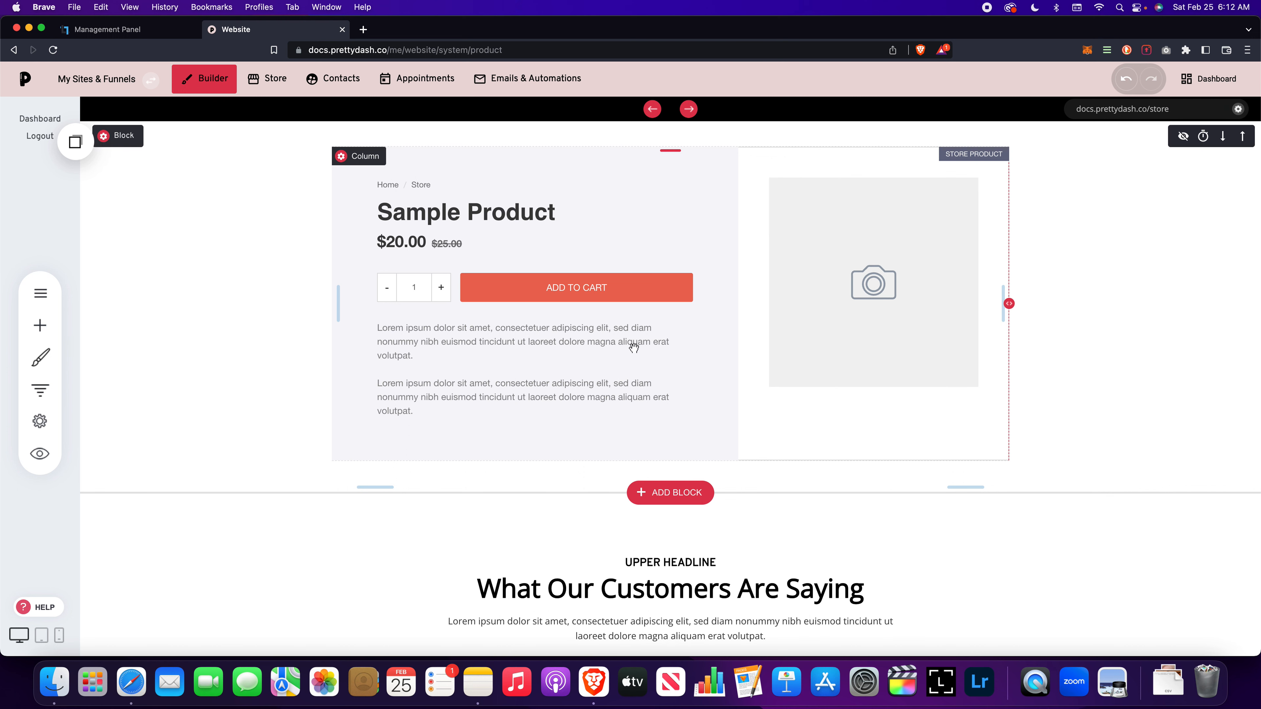
scroll(636, 347, "down", 5)
scroll(636, 347, "up", 5)
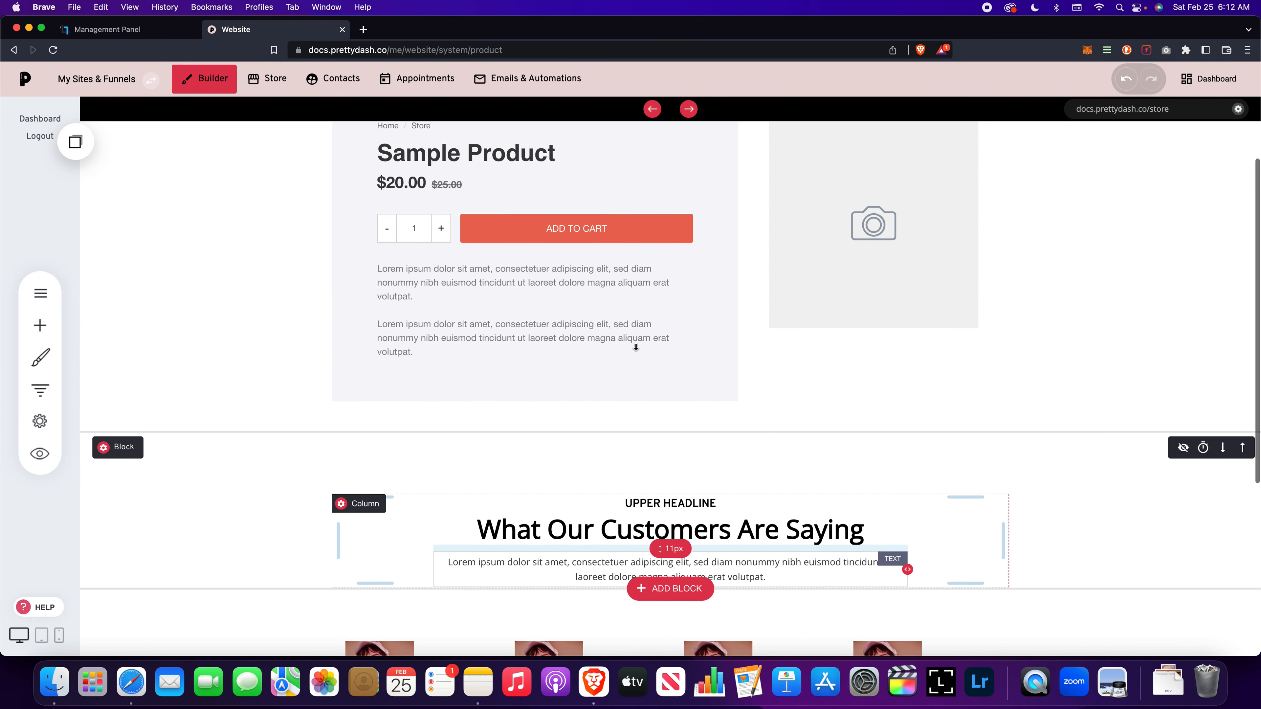